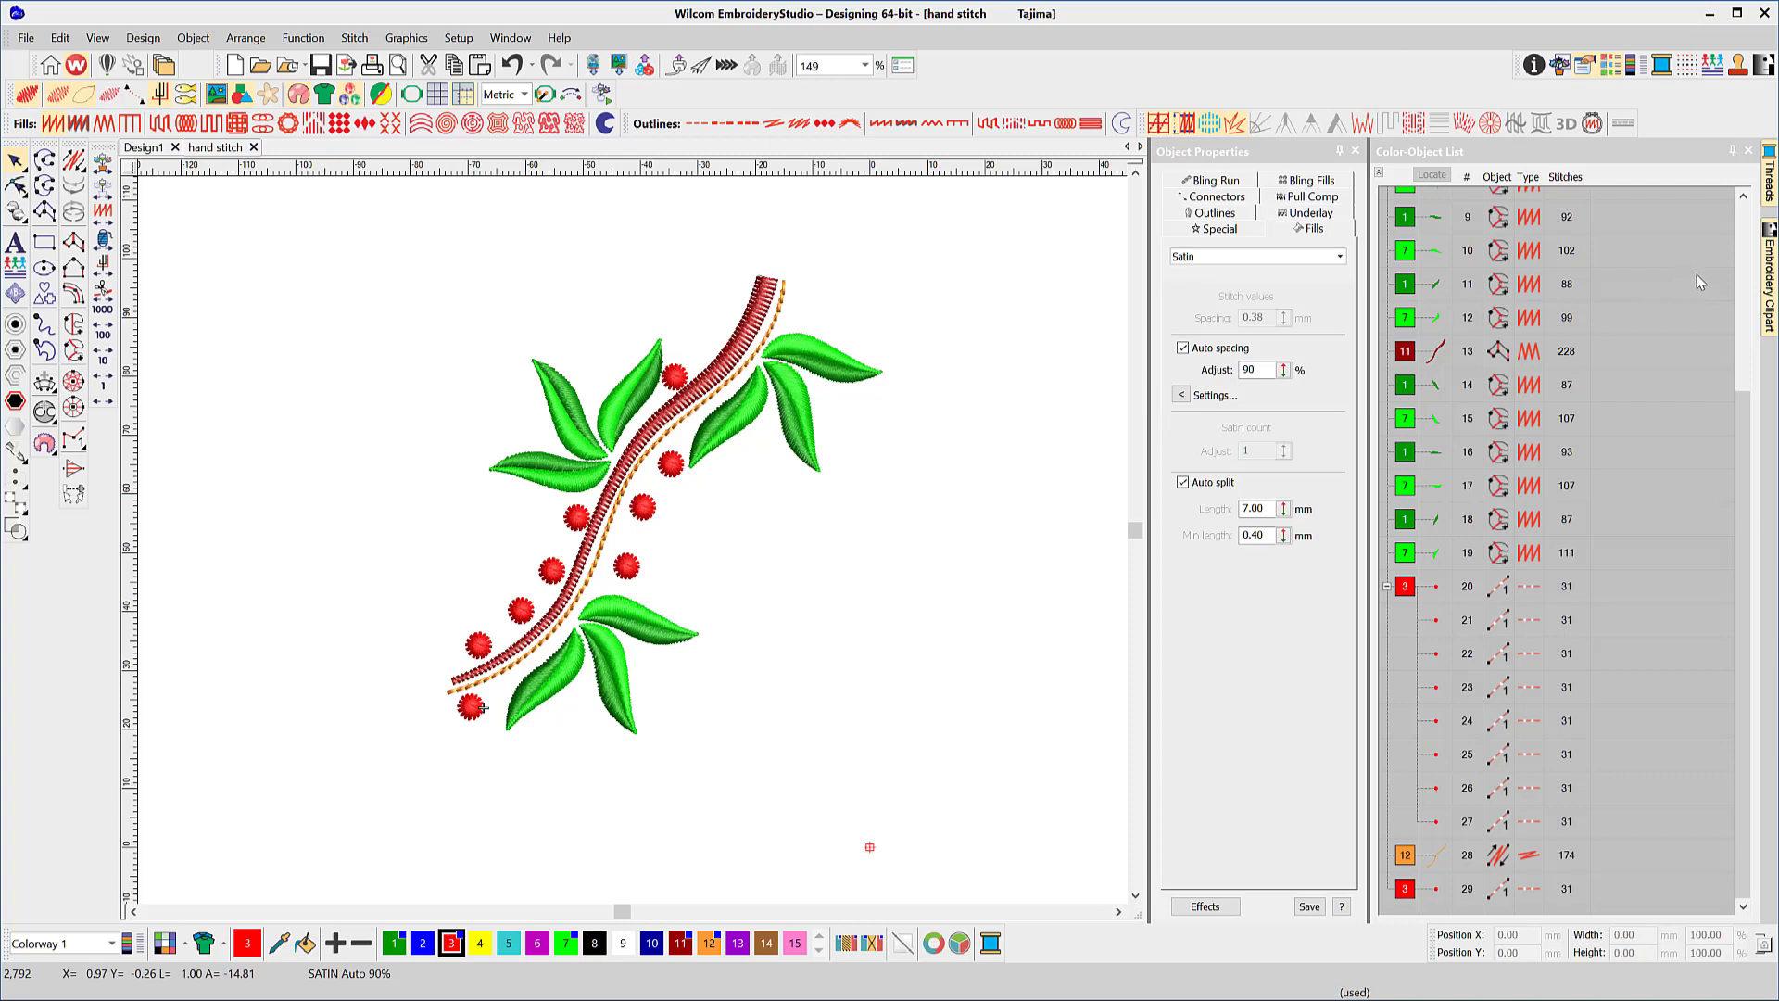
# Undock the Stitch Effects toolbar and float it over the upper part of the design
pyautogui.moveTo(1736, 434); pyautogui.dragTo(1707, 220)
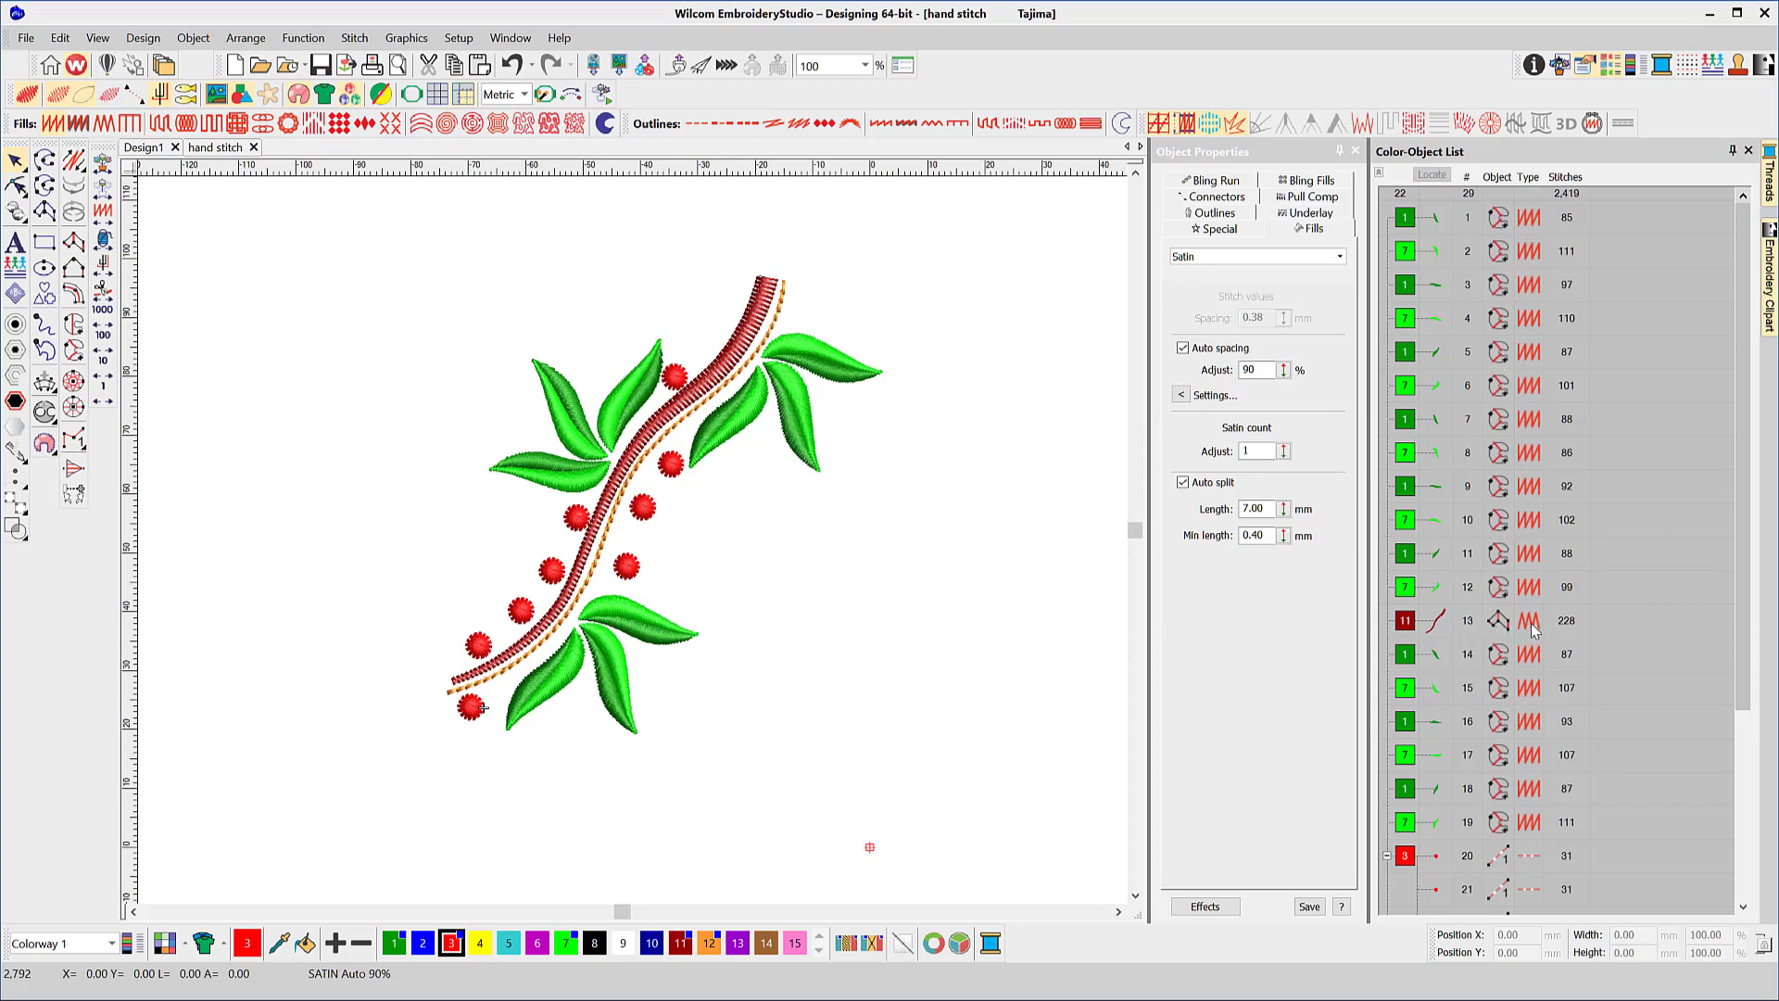
pyautogui.scroll(-3, 1531, 627)
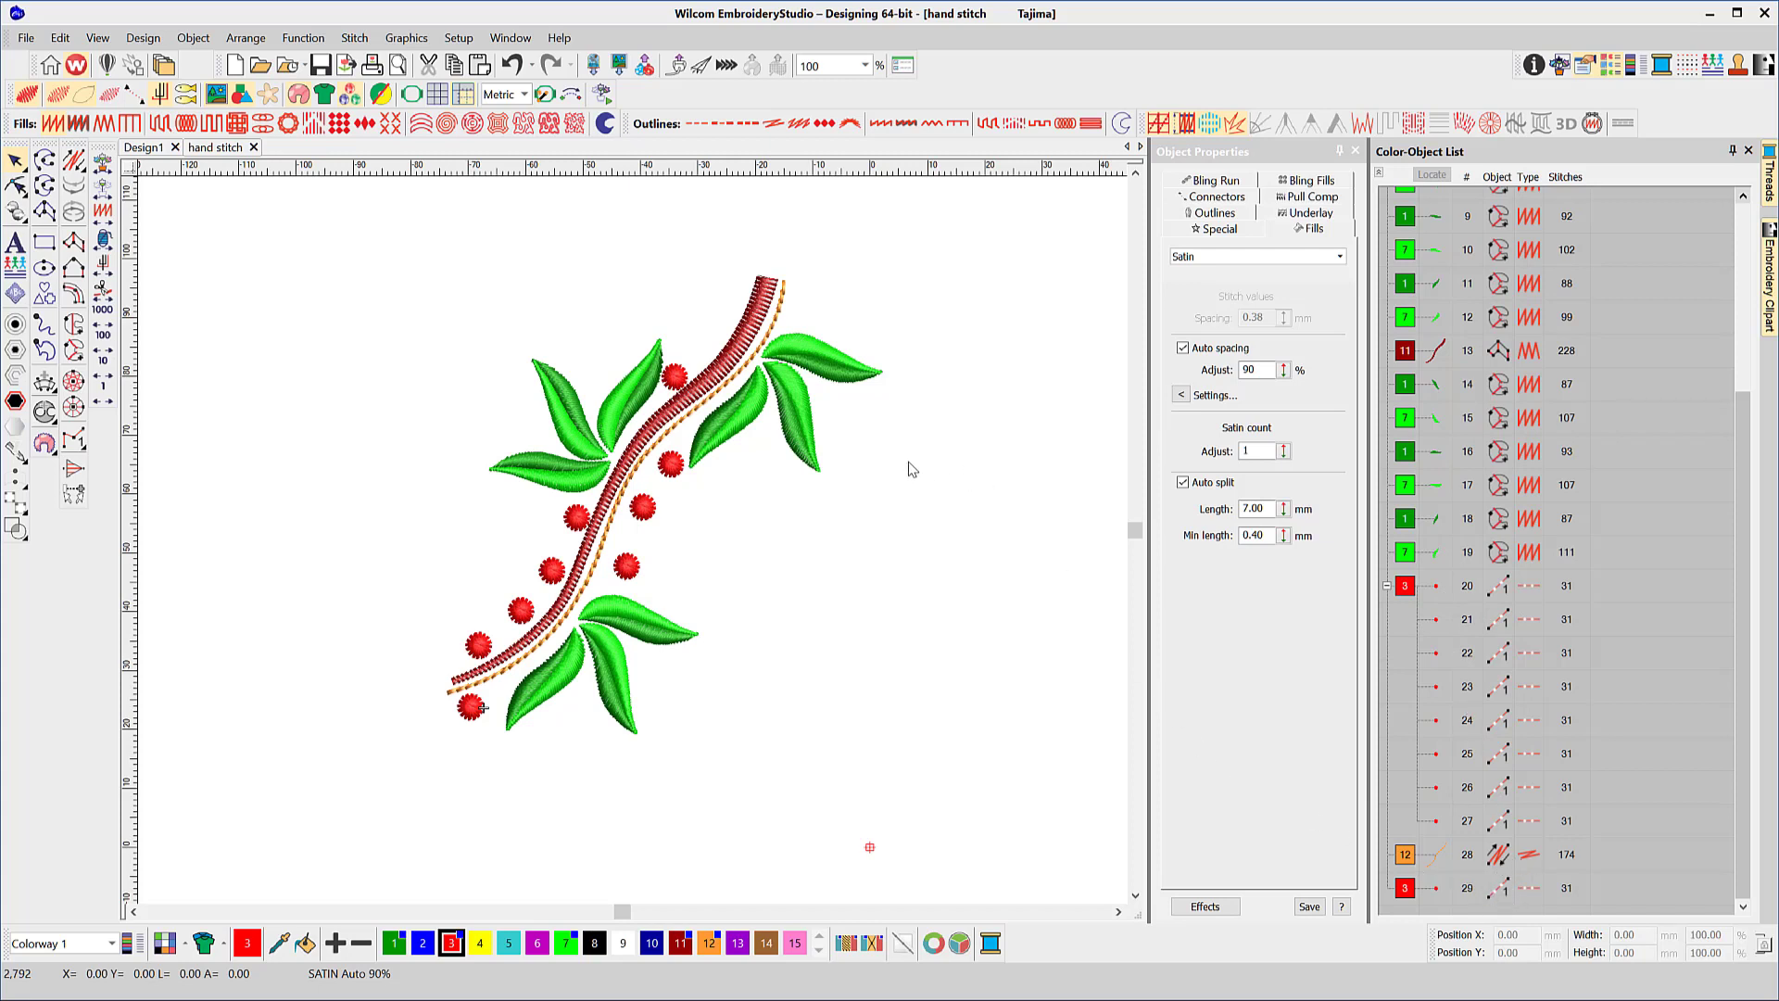
pyautogui.scroll(1, 888, 453)
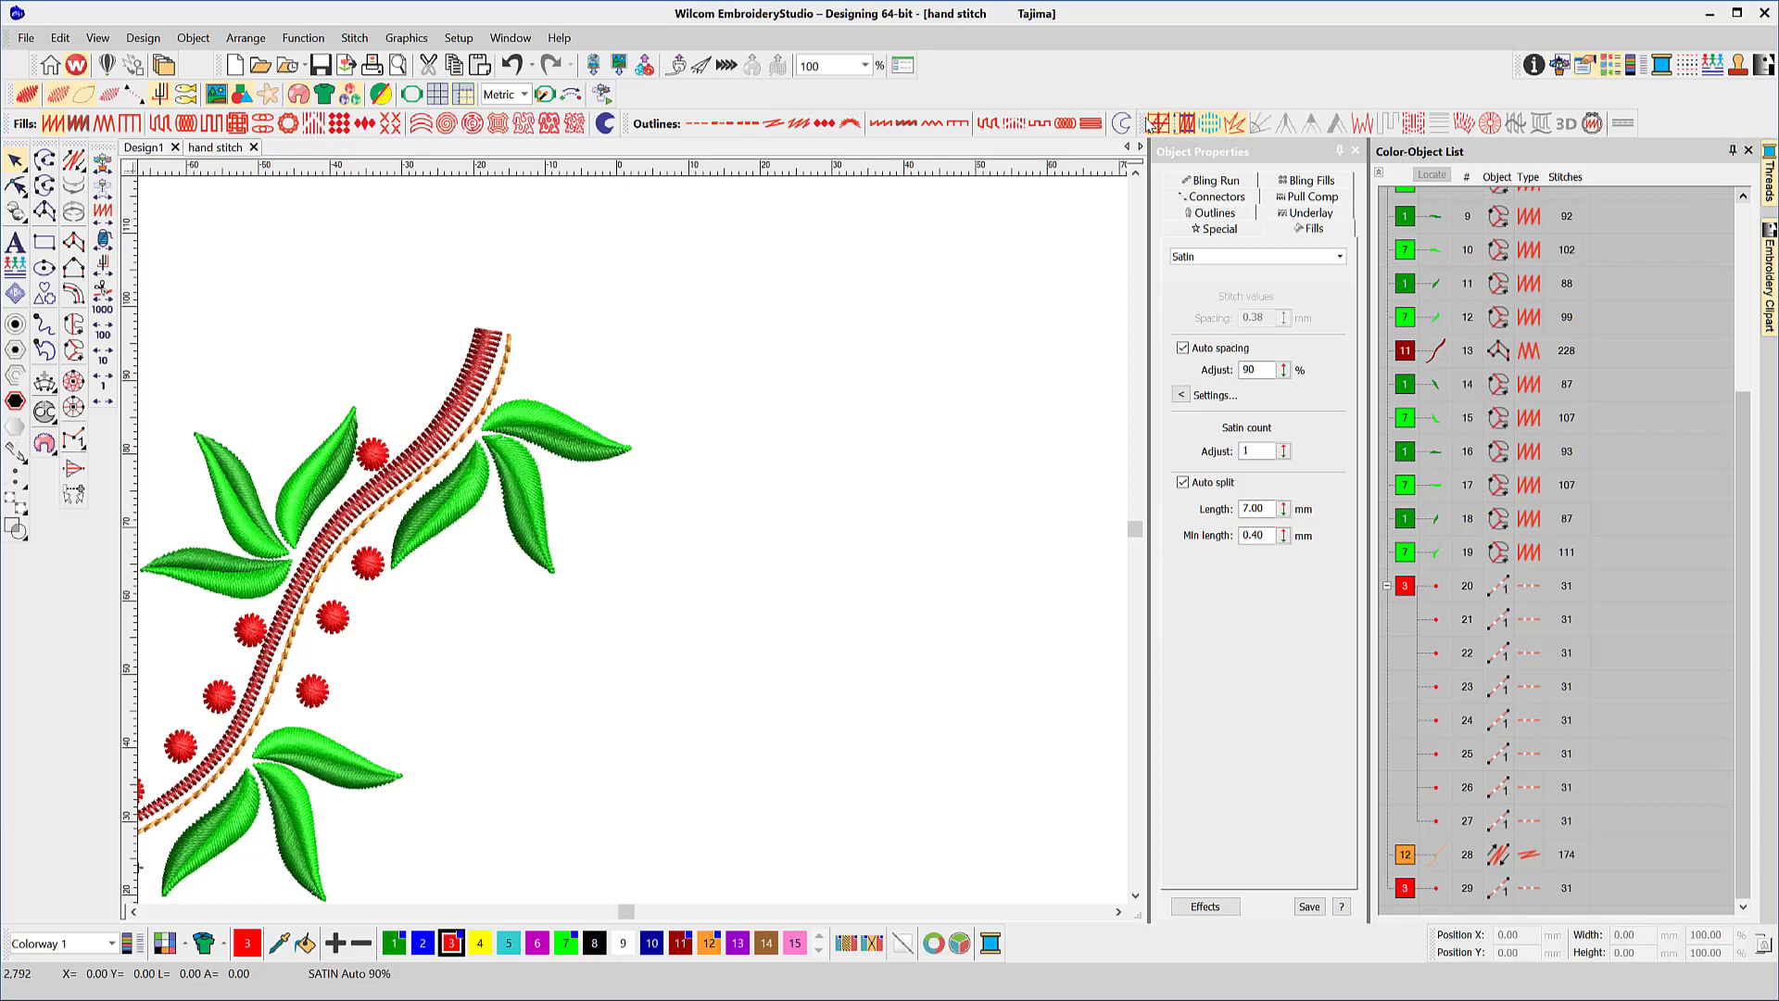
pyautogui.moveTo(1149, 122); pyautogui.dragTo(205, 213)
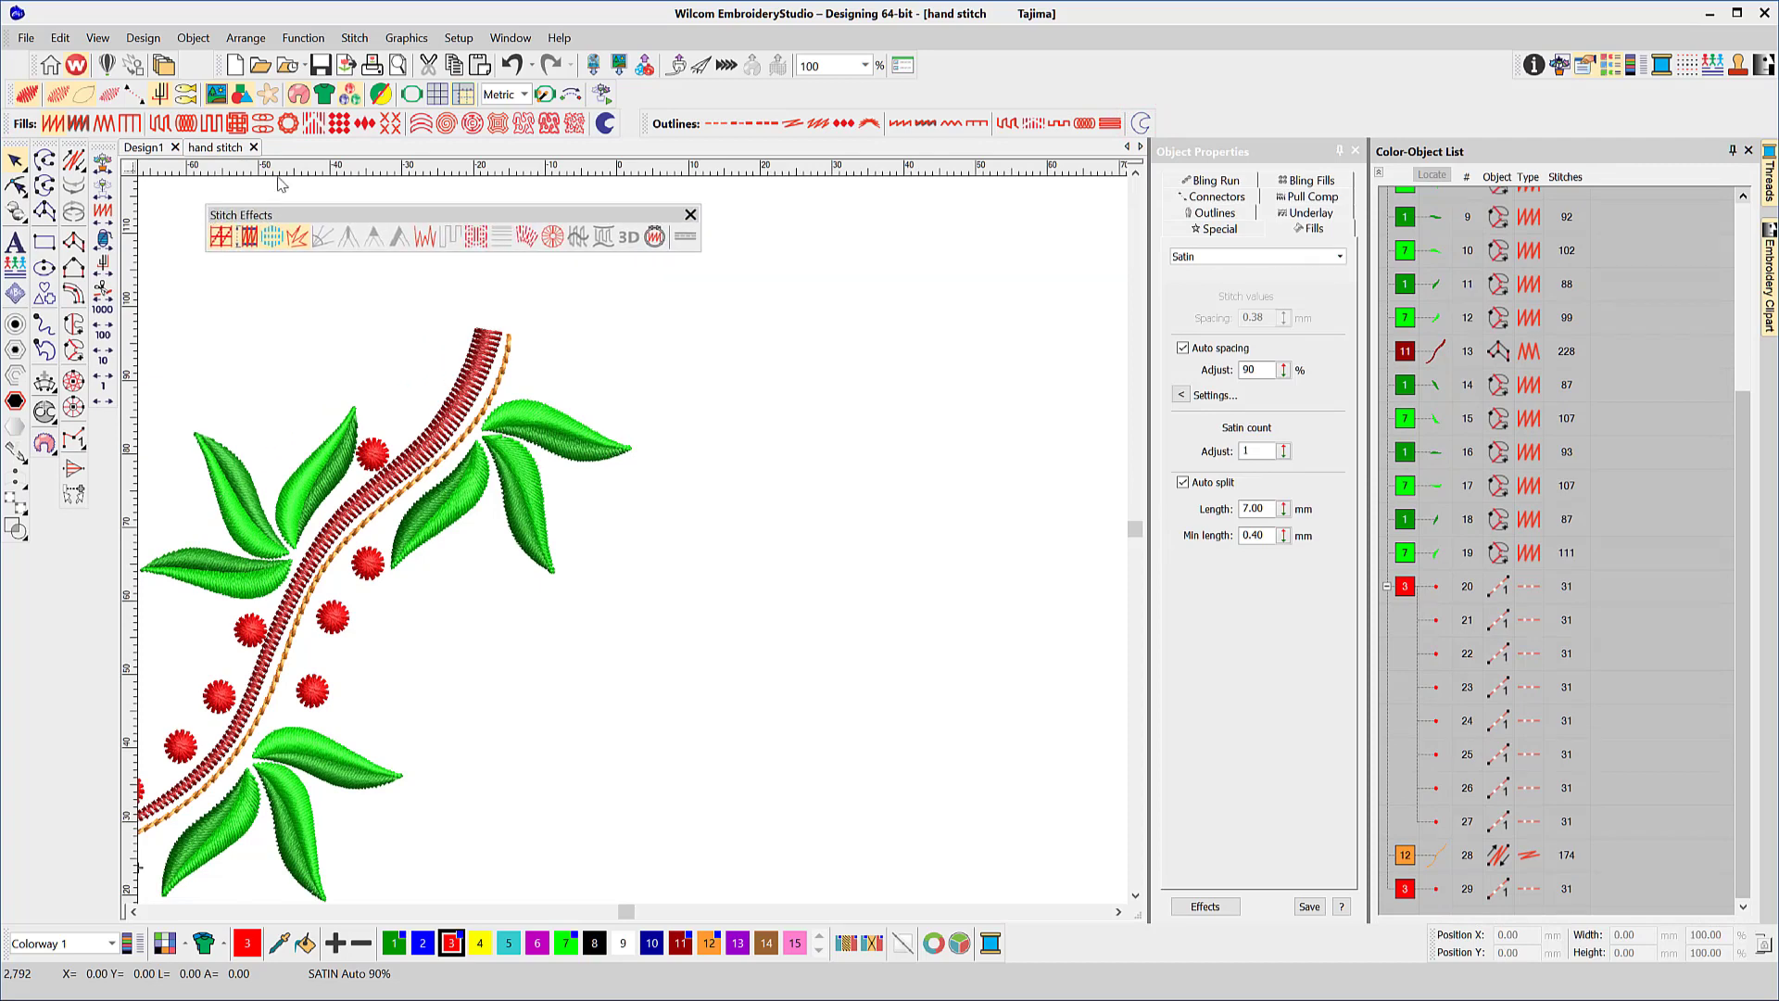
# Look up the Stitch Effects entry in the list of available toolbars and keep it enabled
pyautogui.click(510, 37)
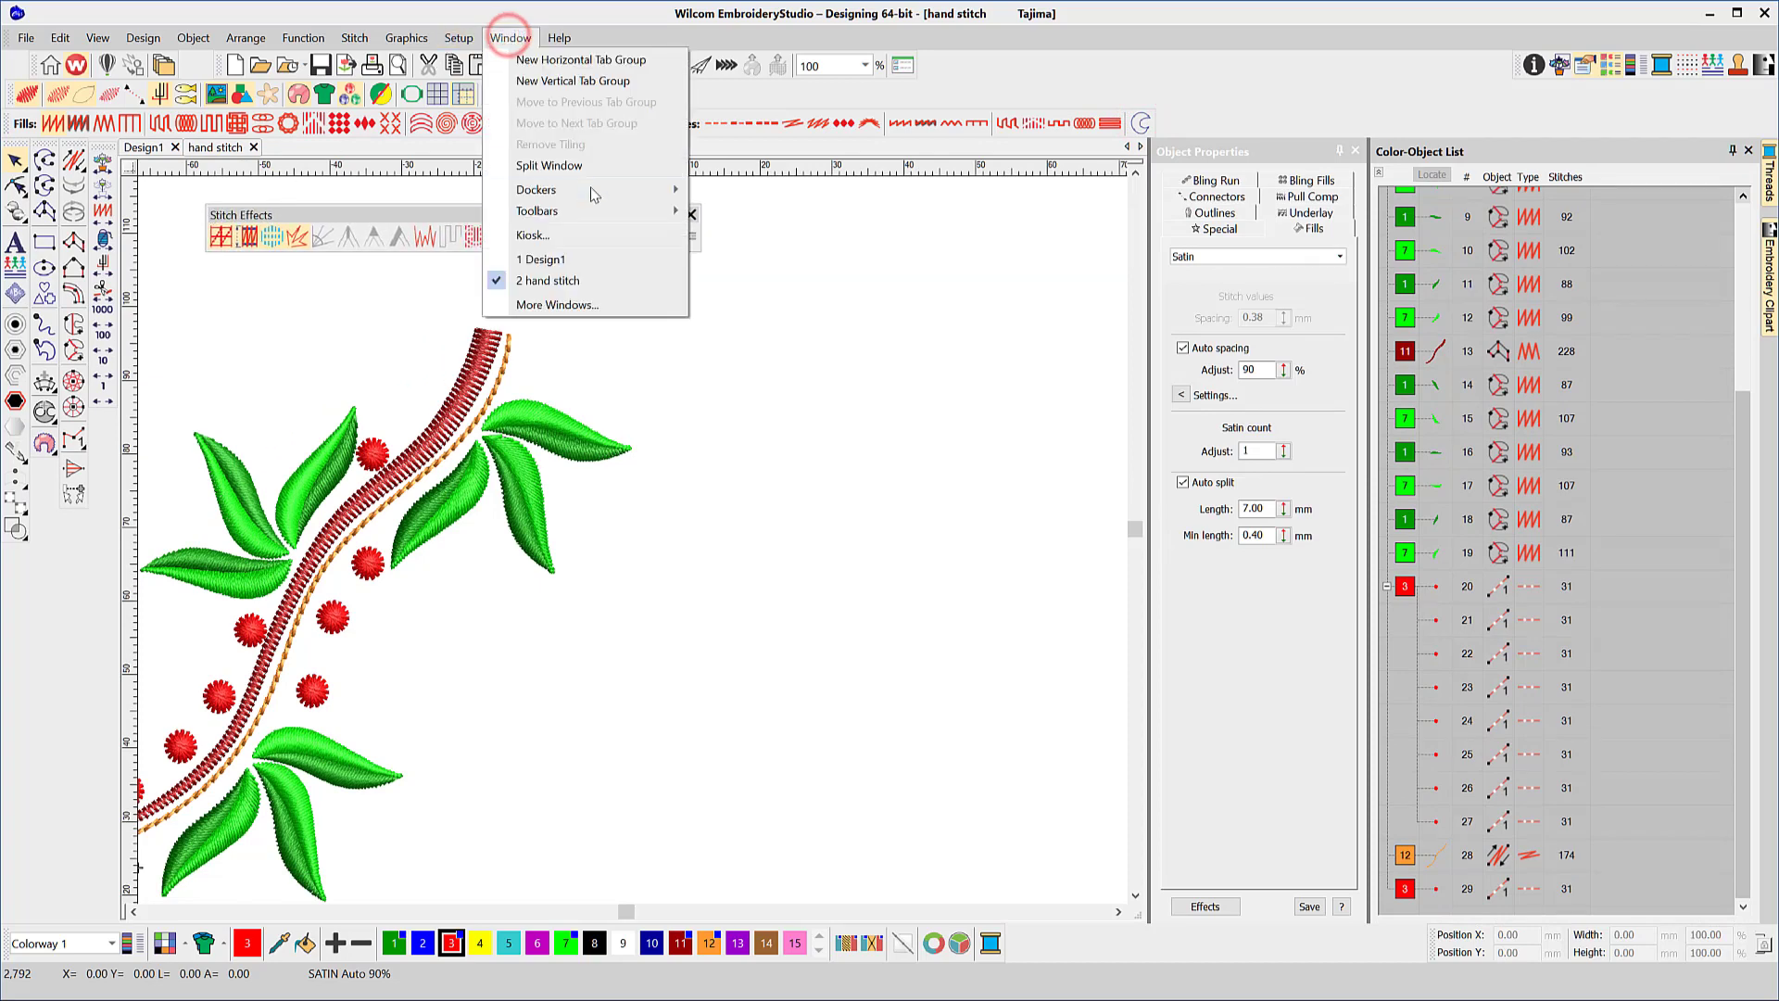
pyautogui.moveTo(568, 210)
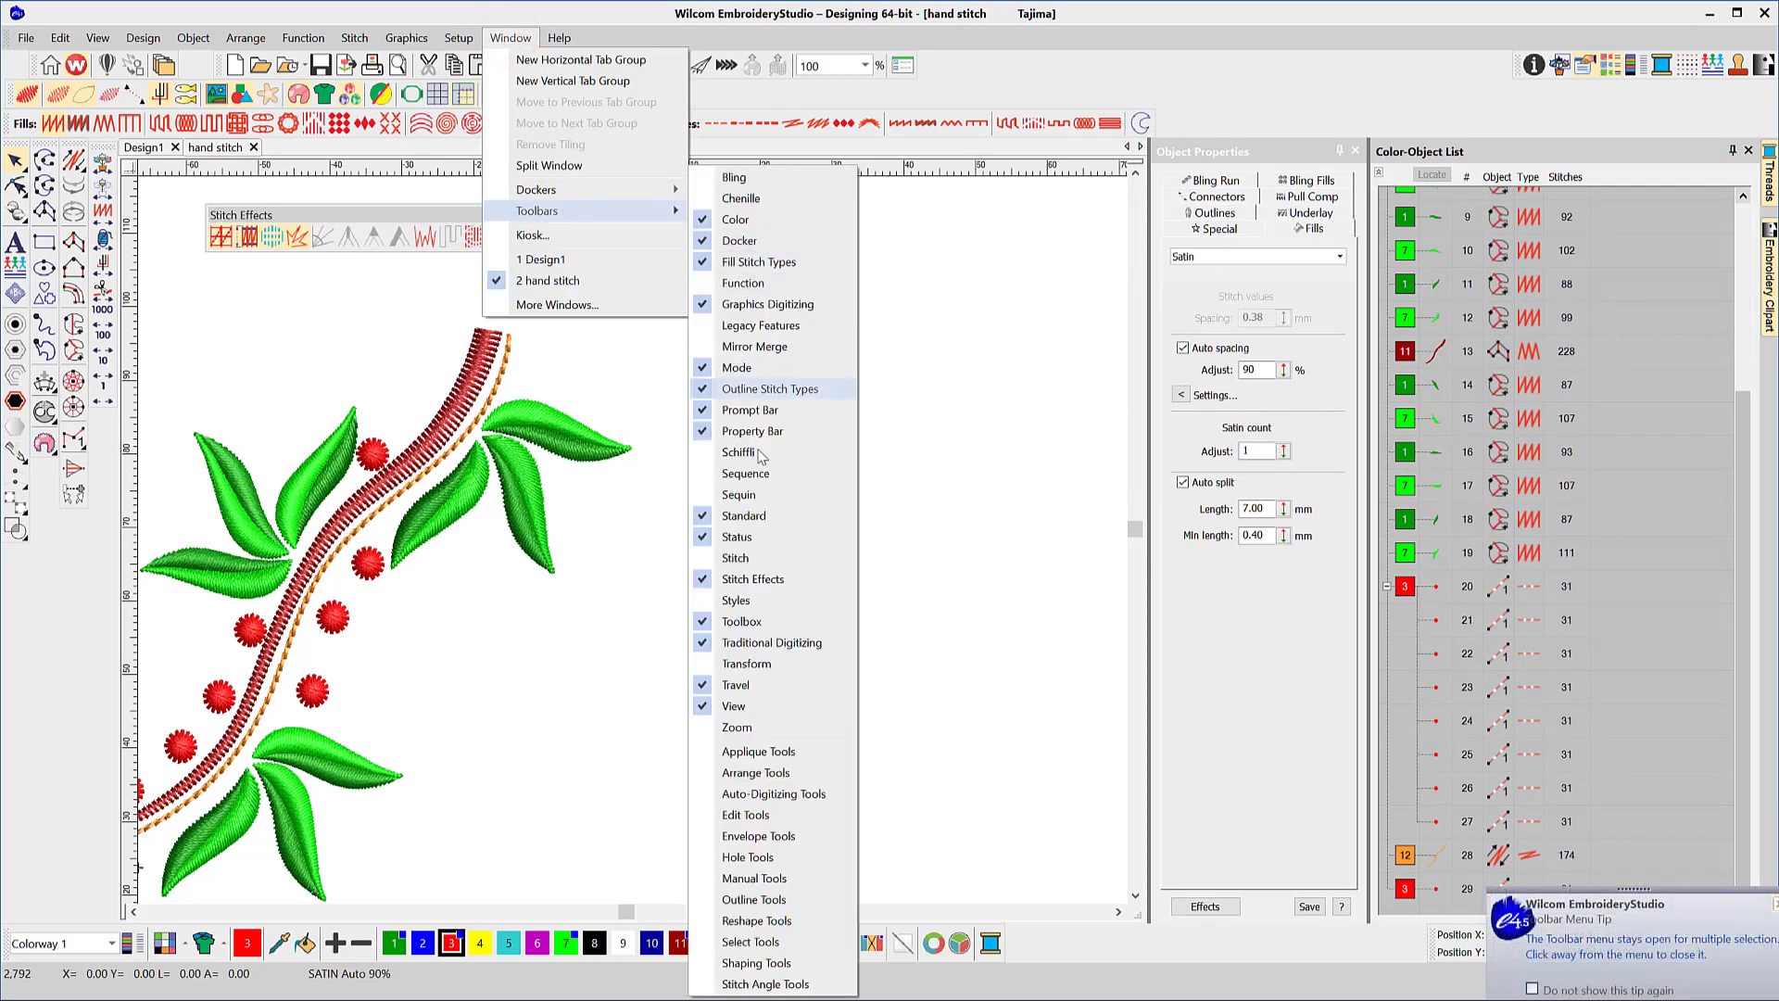
pyautogui.click(703, 580)
pyautogui.click(703, 581)
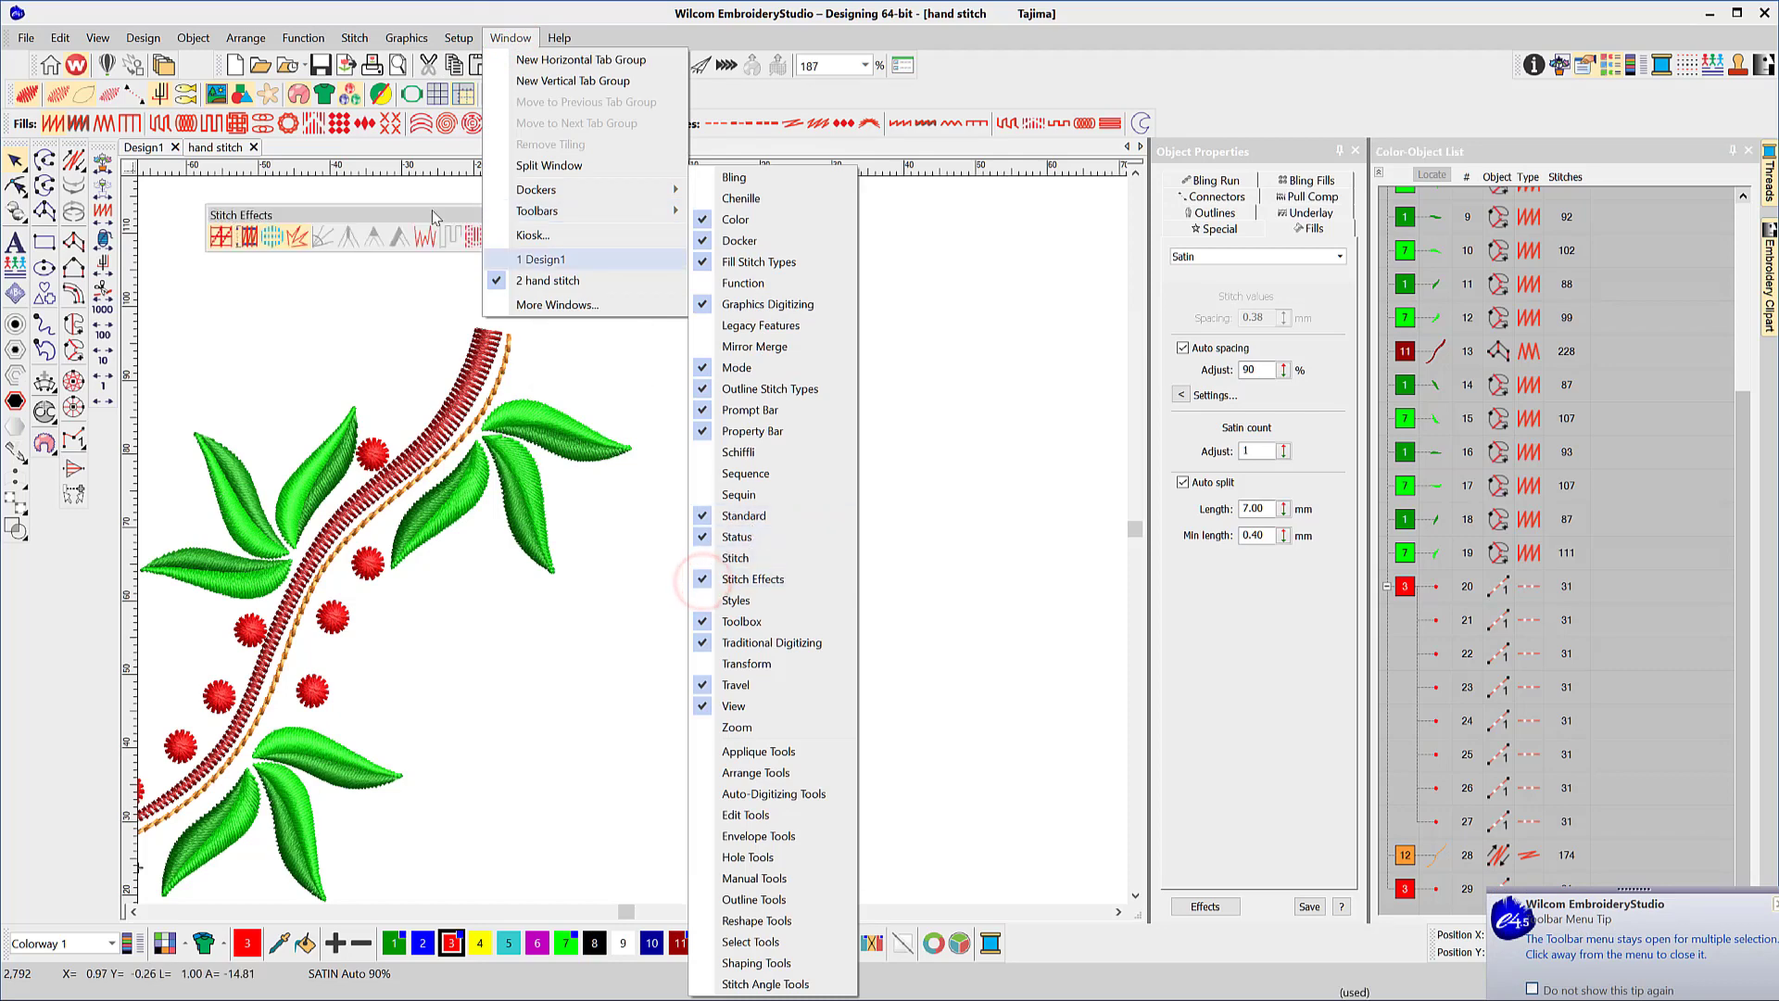
pyautogui.click(407, 185)
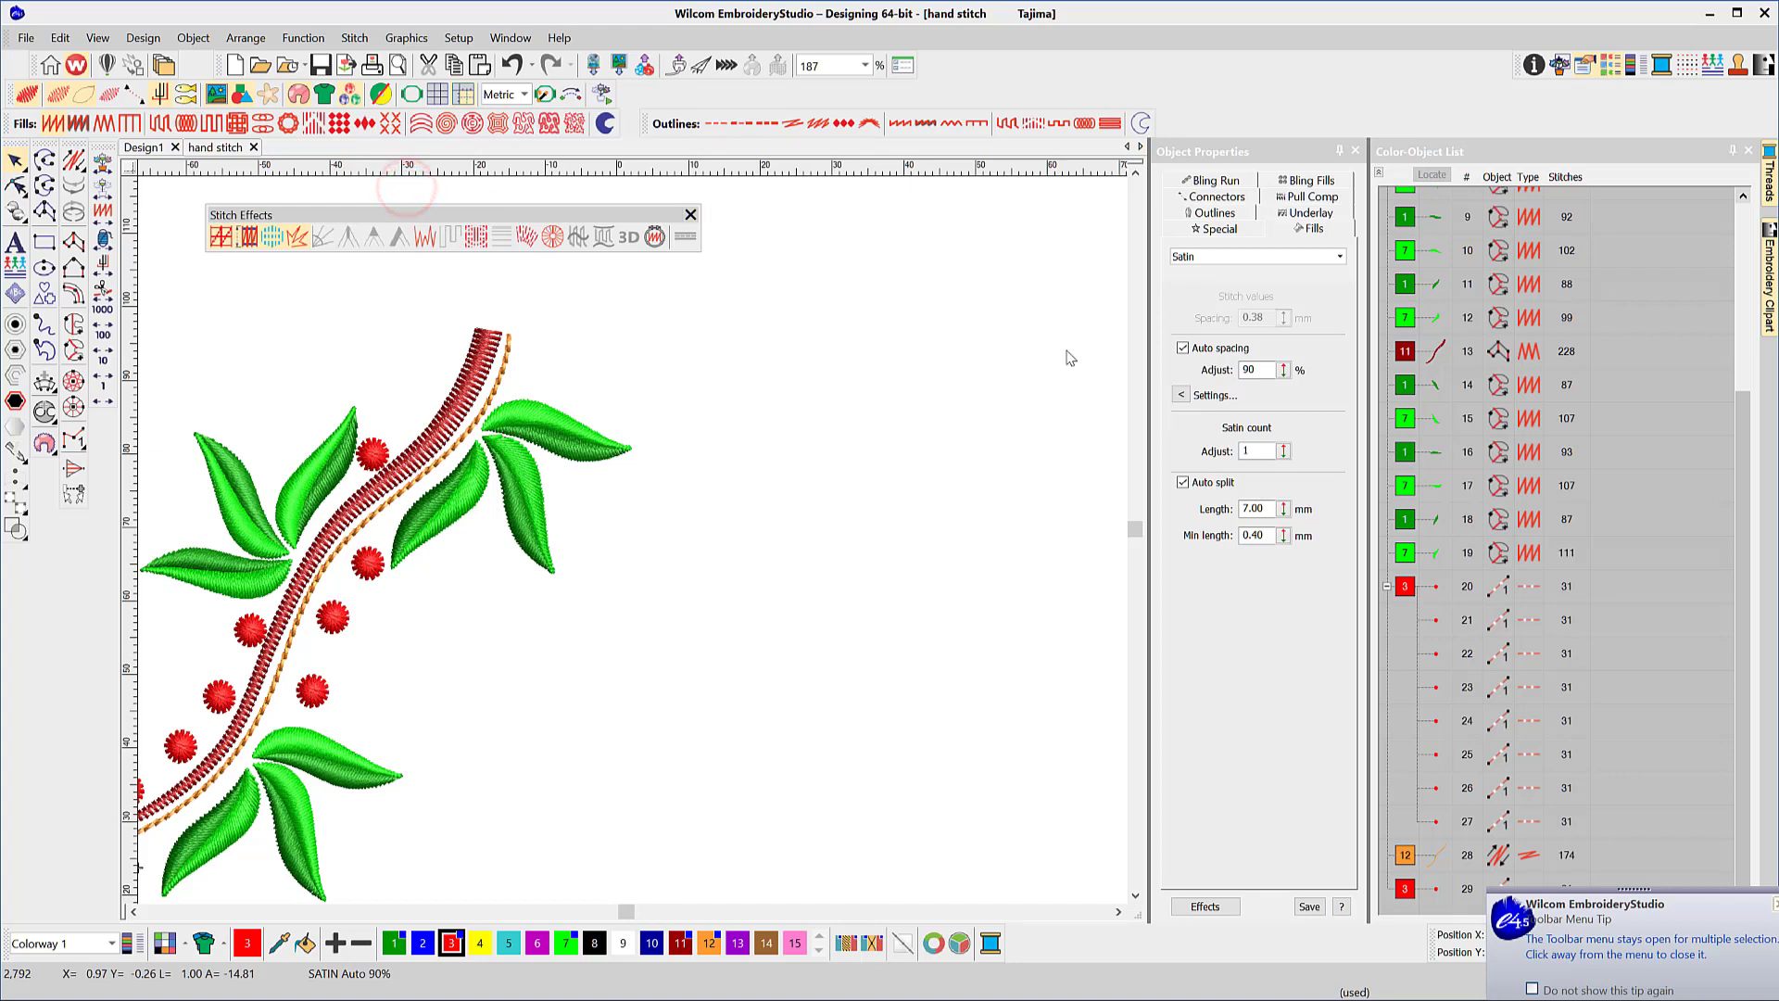
# Show the Hand Stitch effect properties and apply the effect to the light-green half of the leaf nearest the branch's upper end
pyautogui.click(1204, 906)
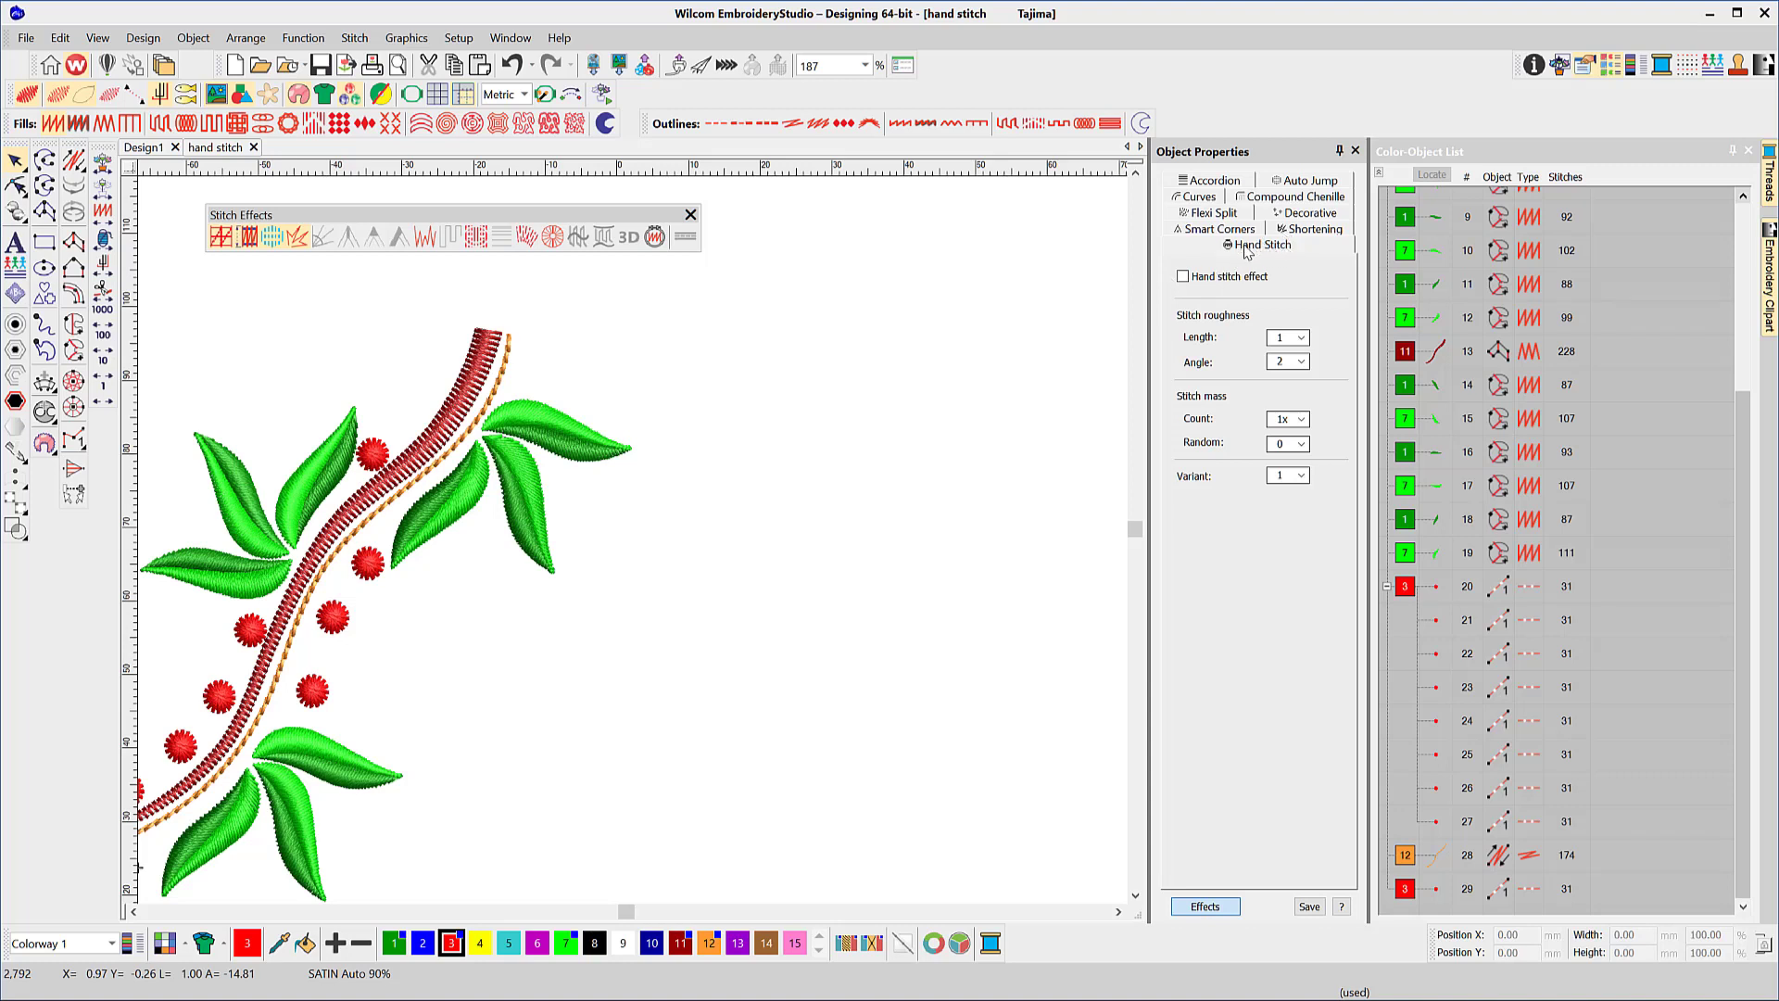
pyautogui.click(658, 238)
pyautogui.click(528, 411)
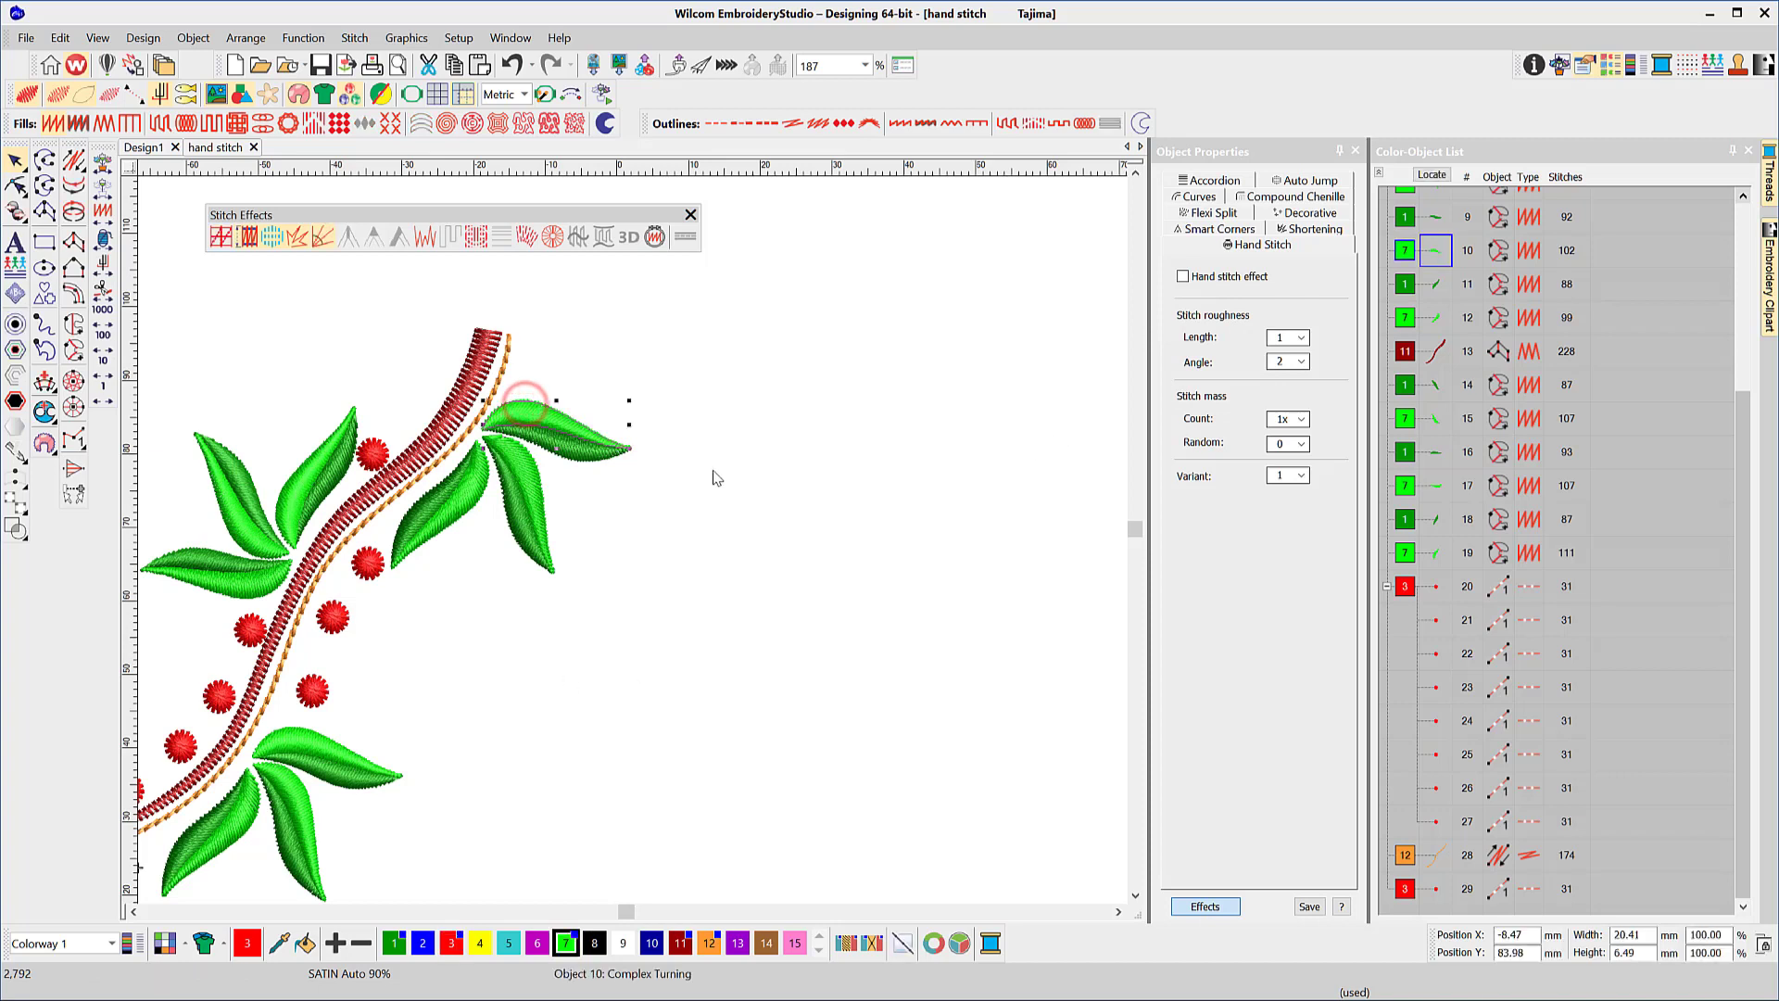
pyautogui.click(655, 236)
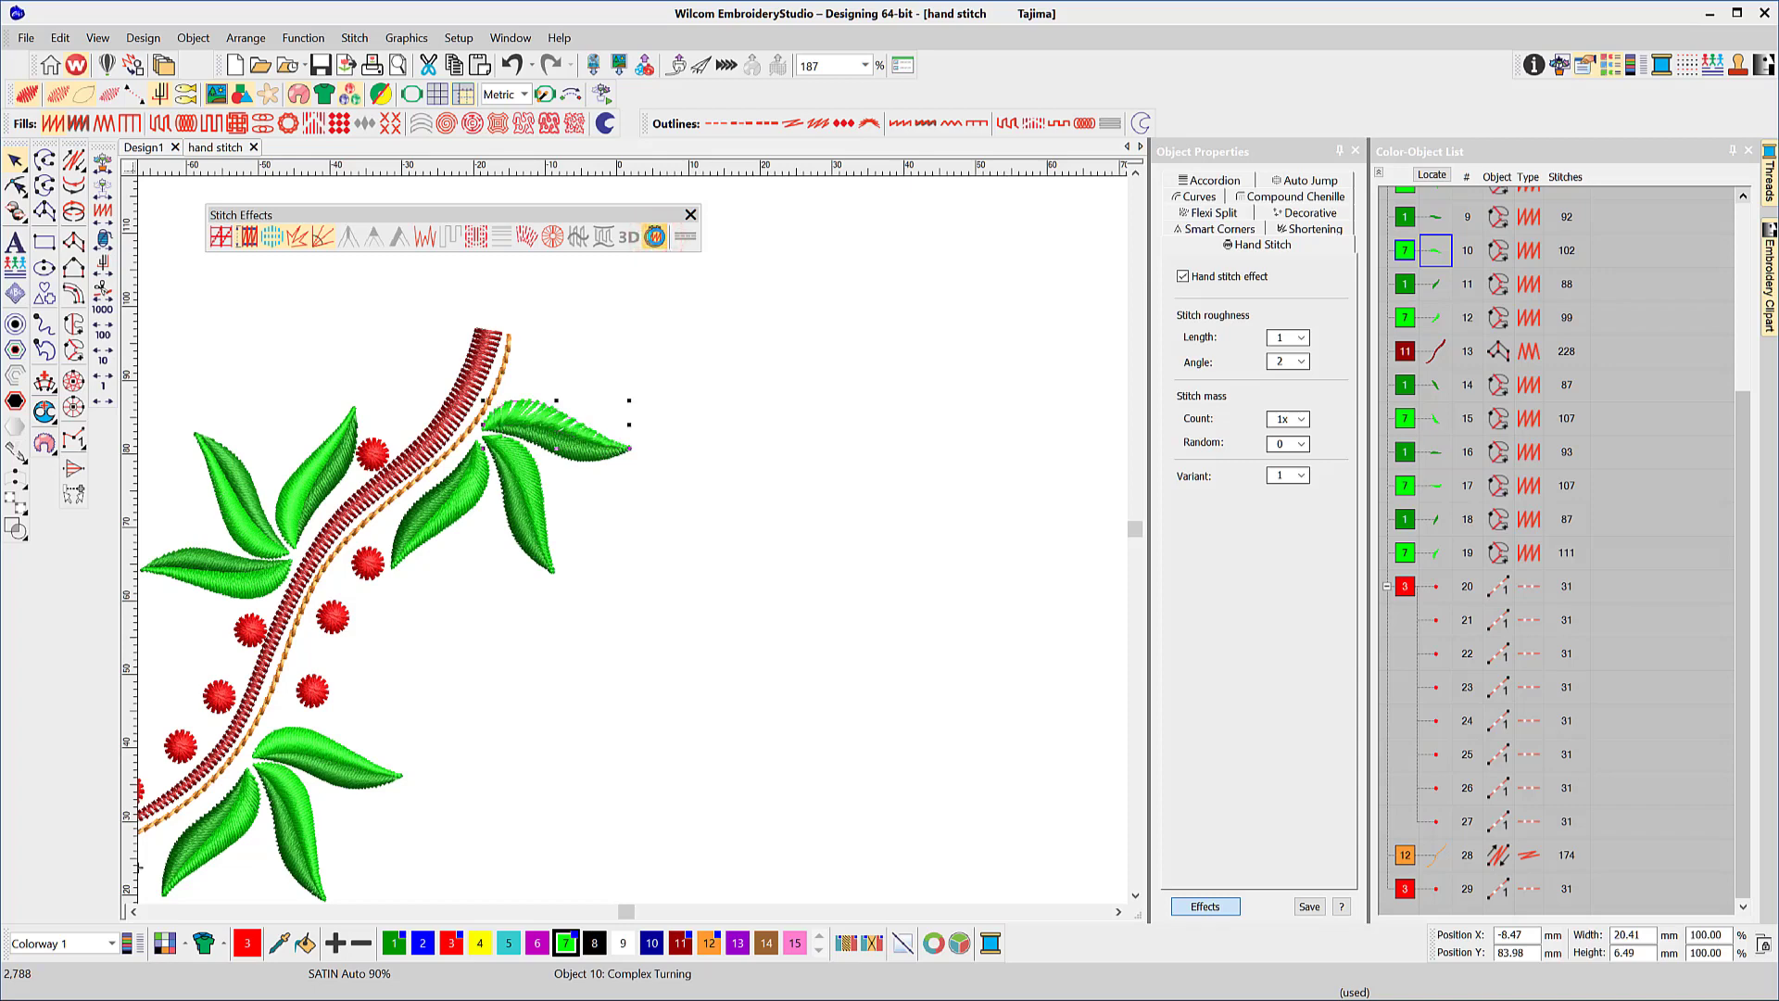
# Set the leaf's hand stitch roughness to length 3 and angle 4, with a stitch mass count of 3x
pyautogui.scroll(3, 636, 547)
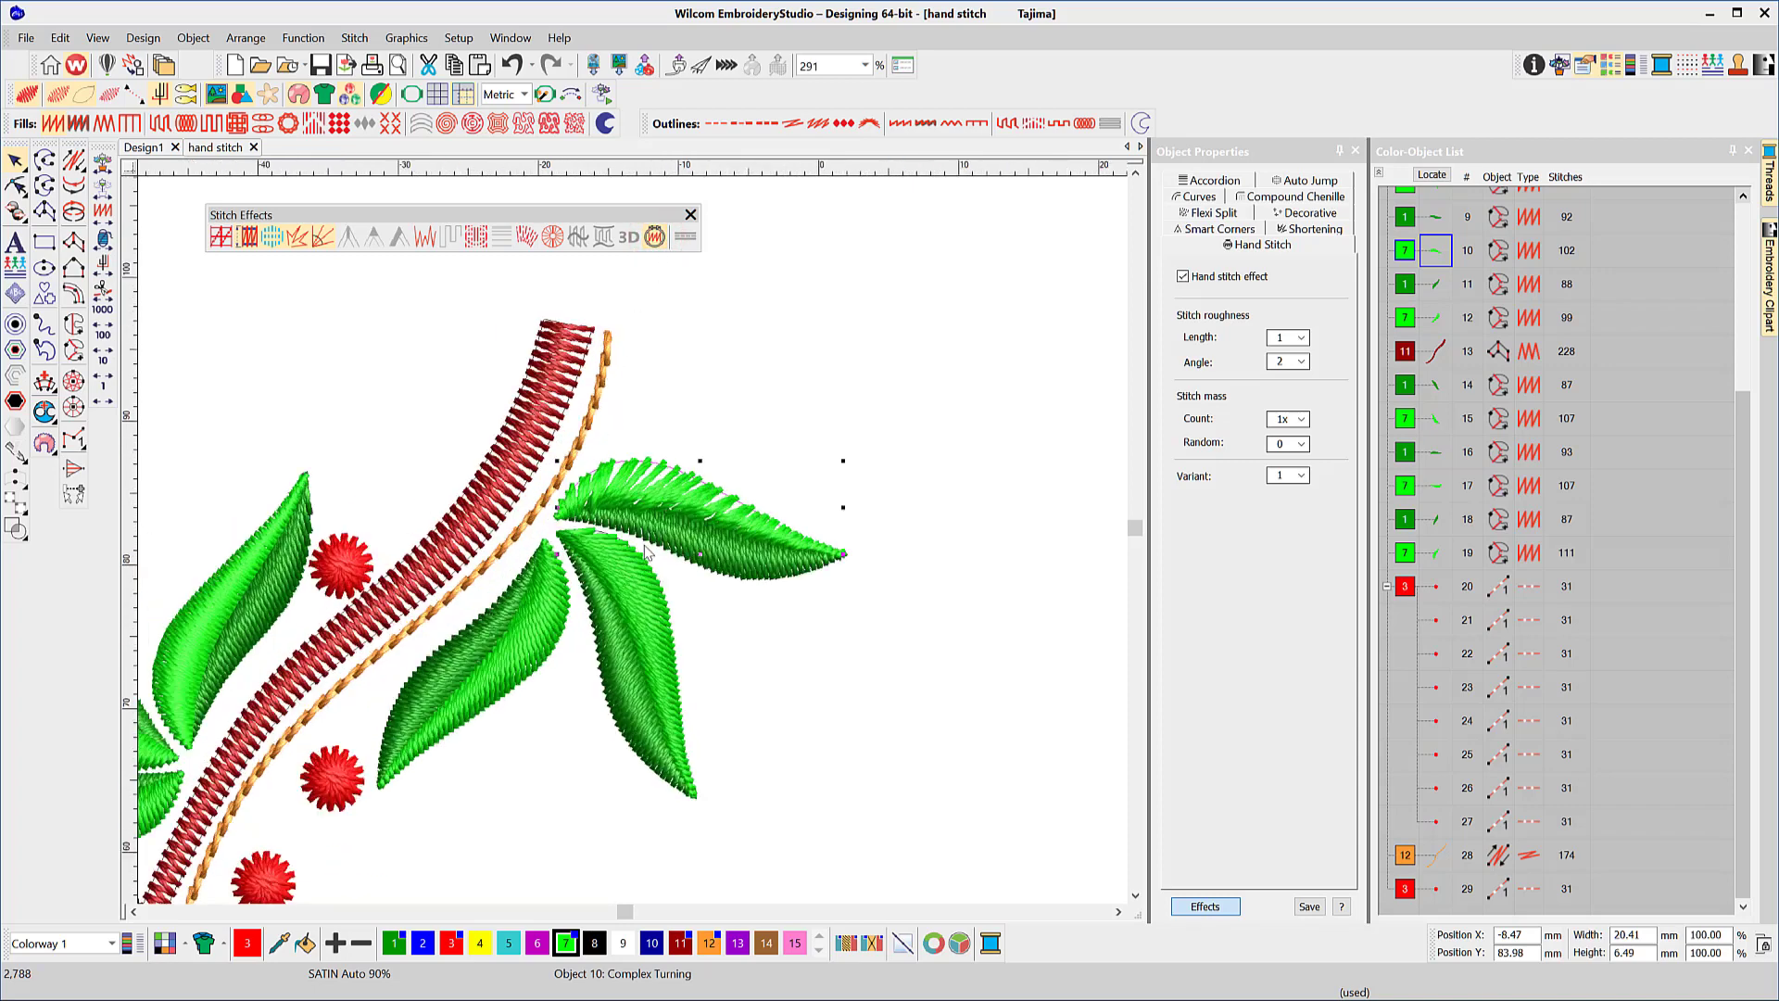
pyautogui.scroll(2, 635, 542)
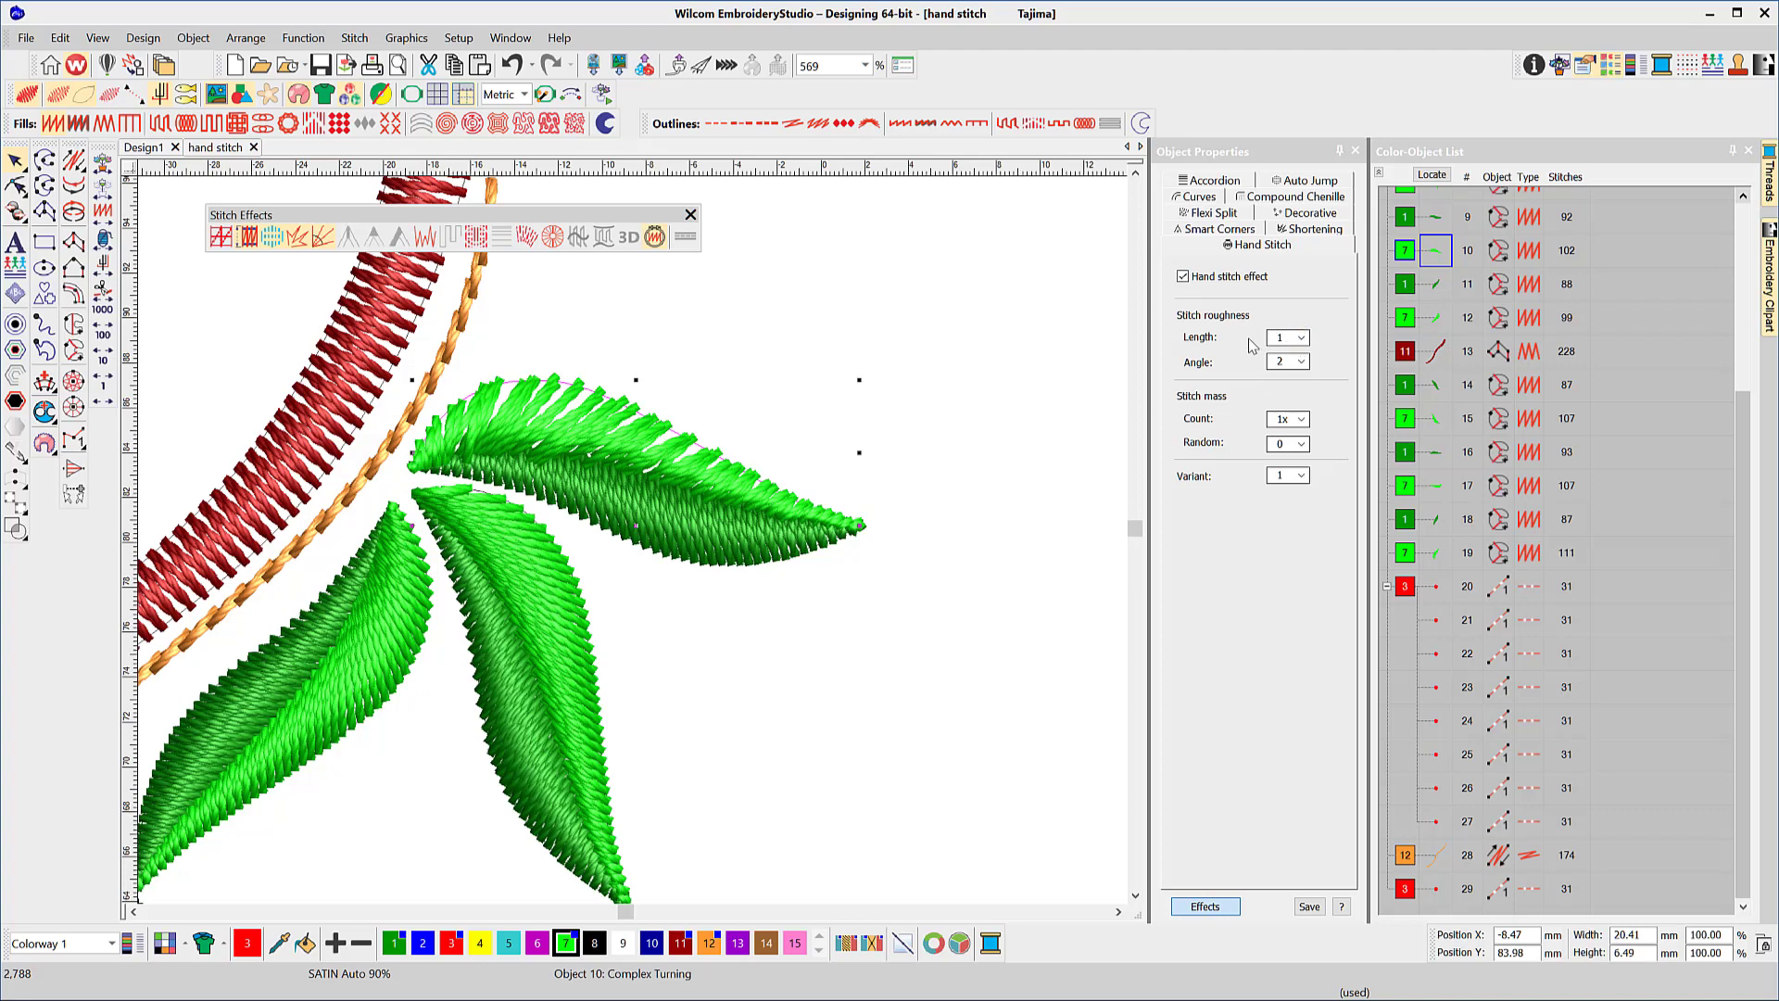
pyautogui.click(1294, 339)
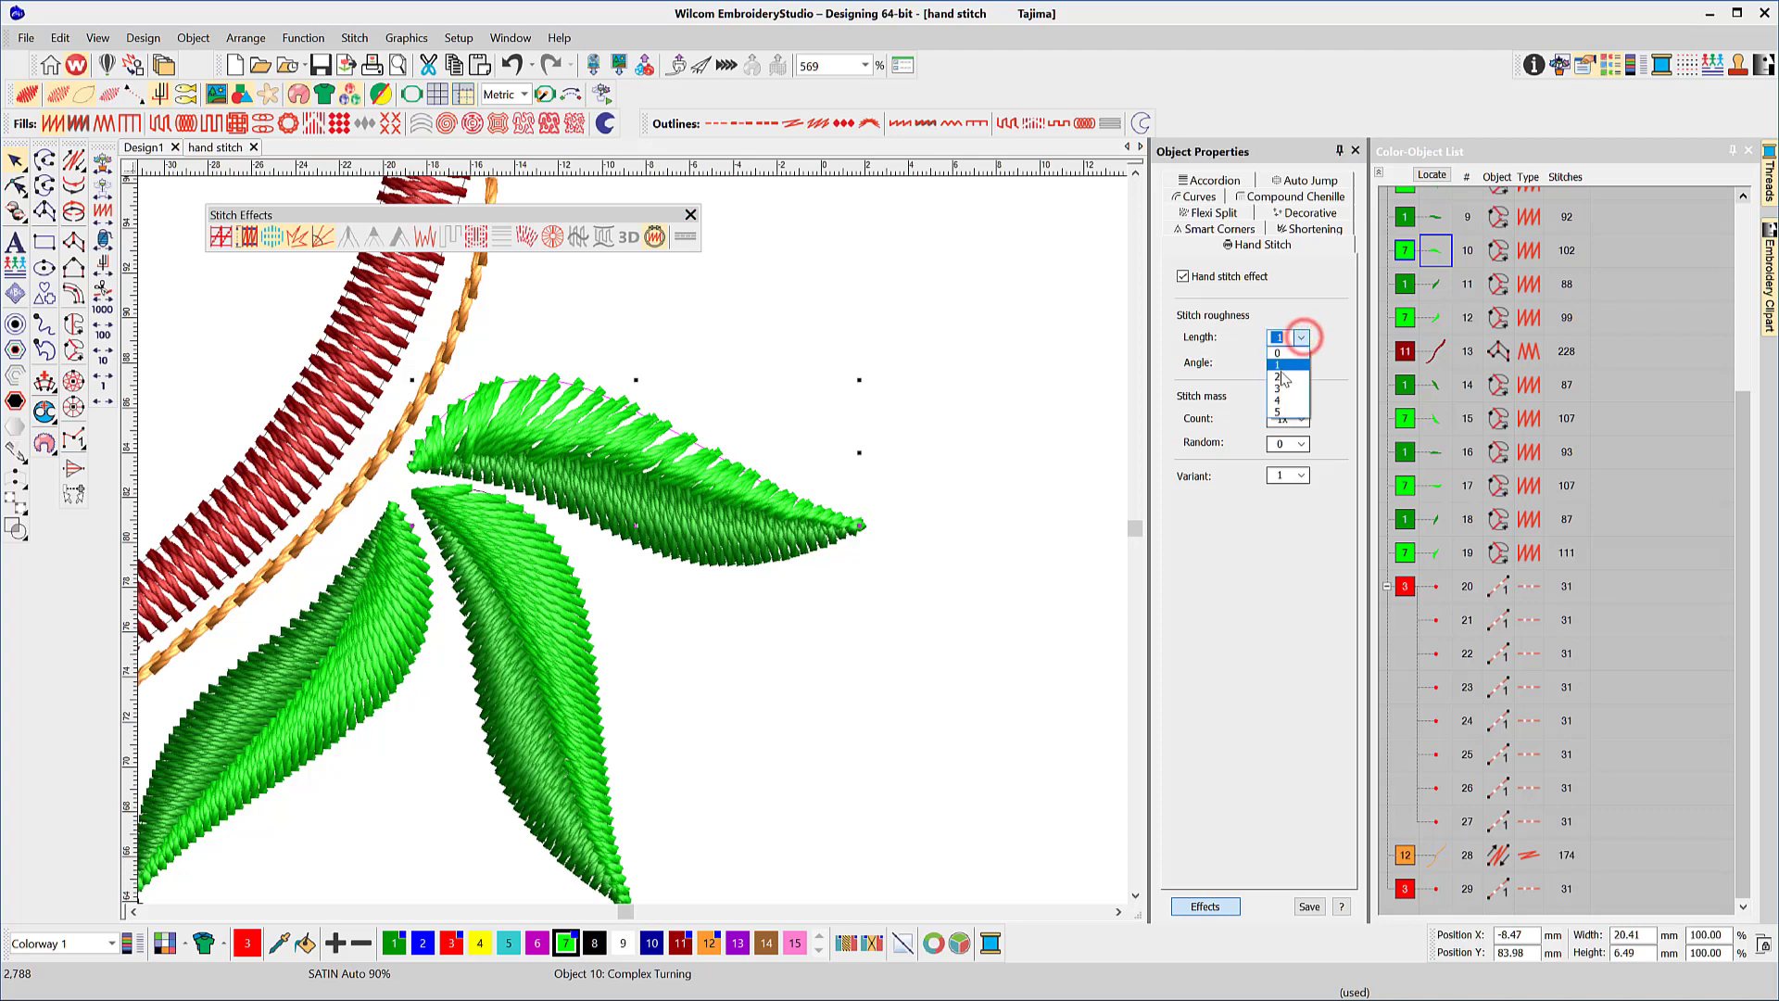
pyautogui.click(1279, 388)
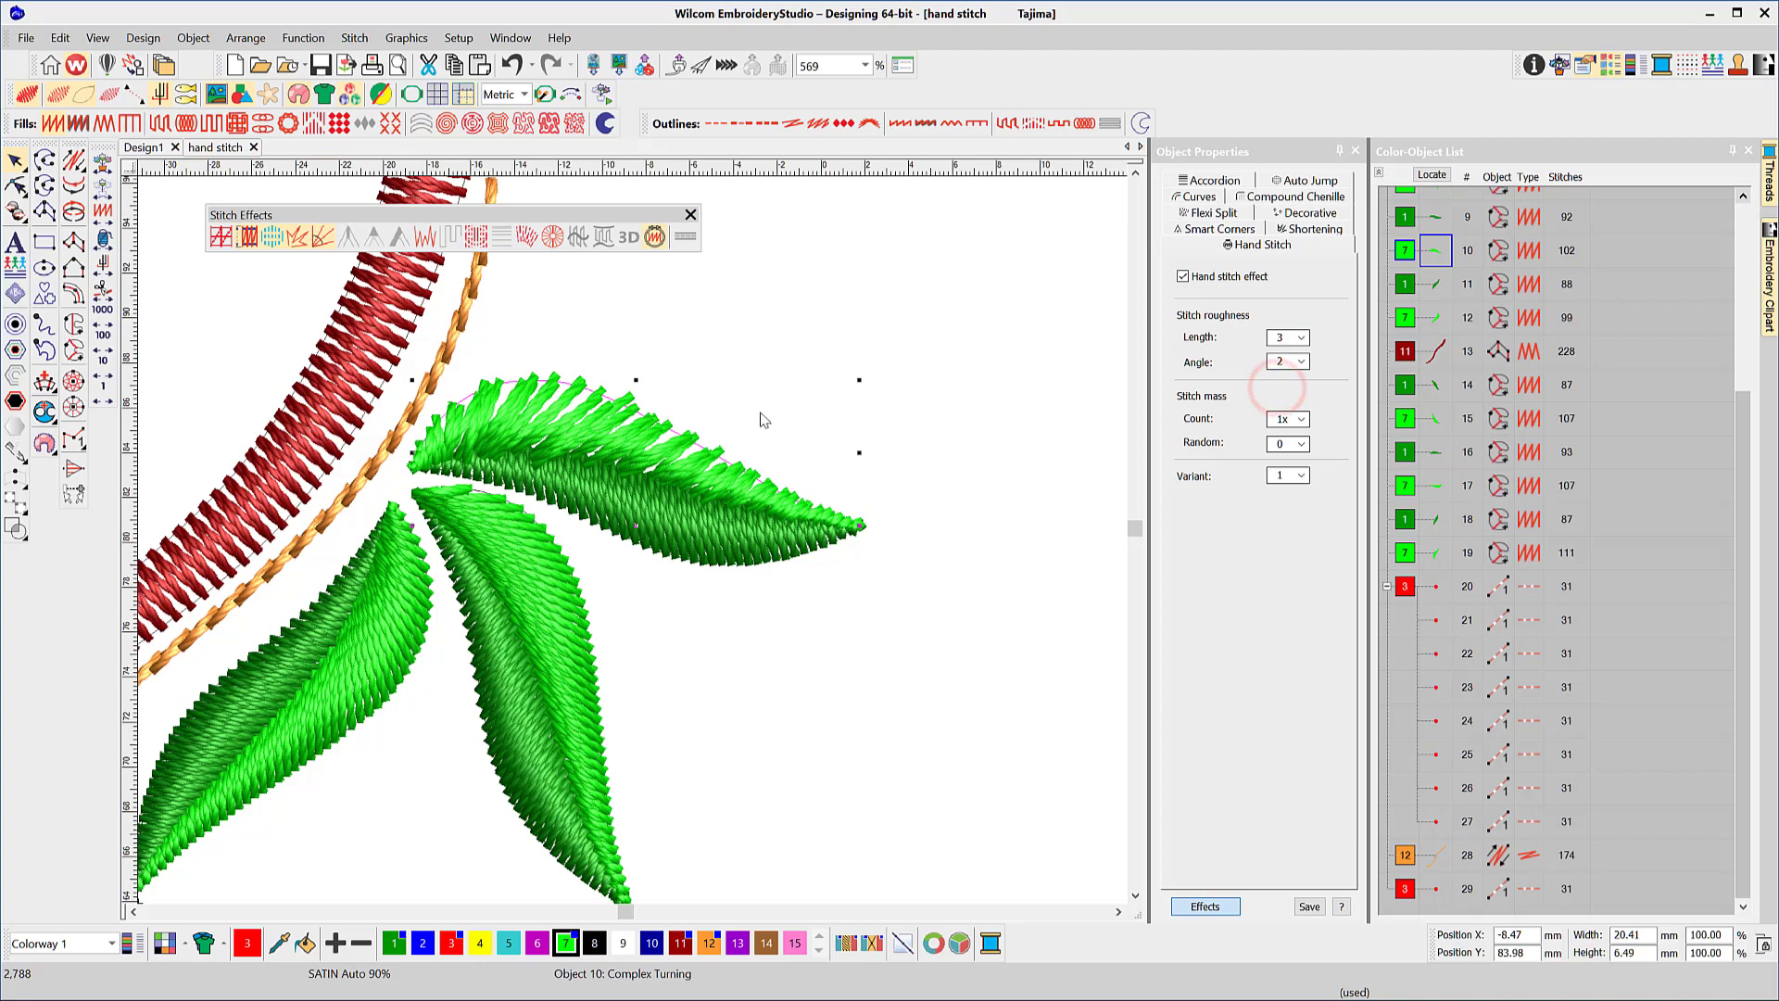
pyautogui.click(1301, 360)
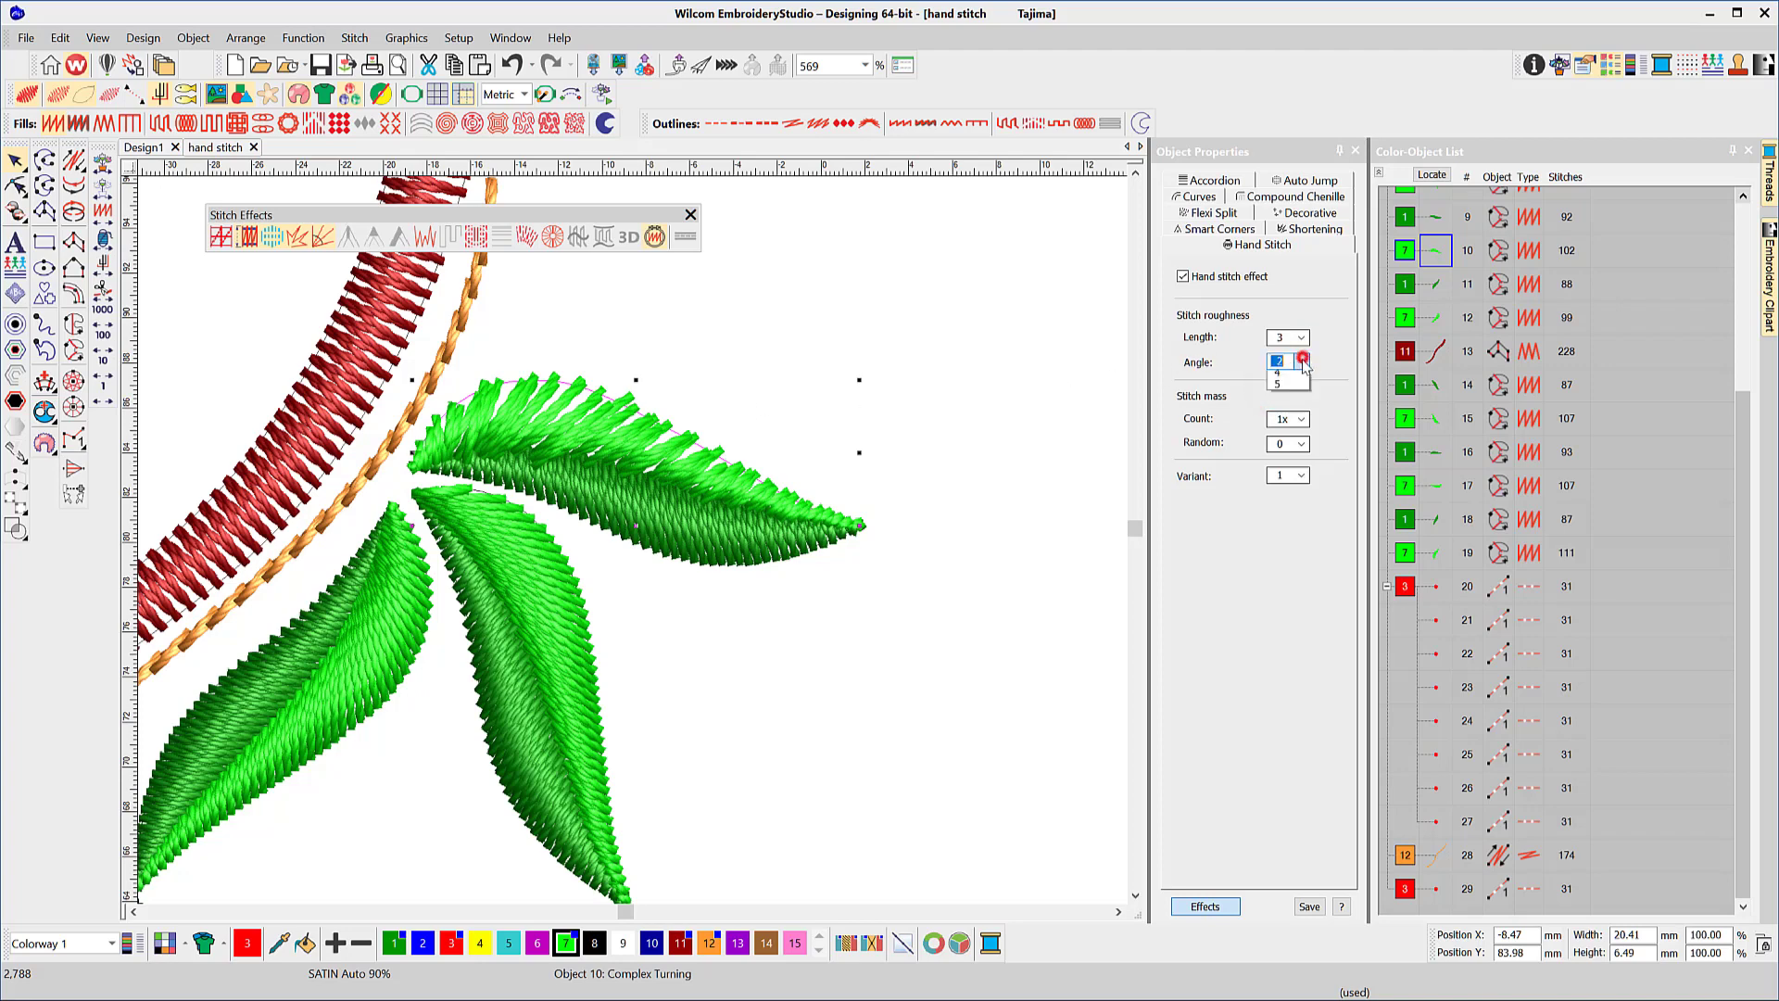
pyautogui.click(1276, 424)
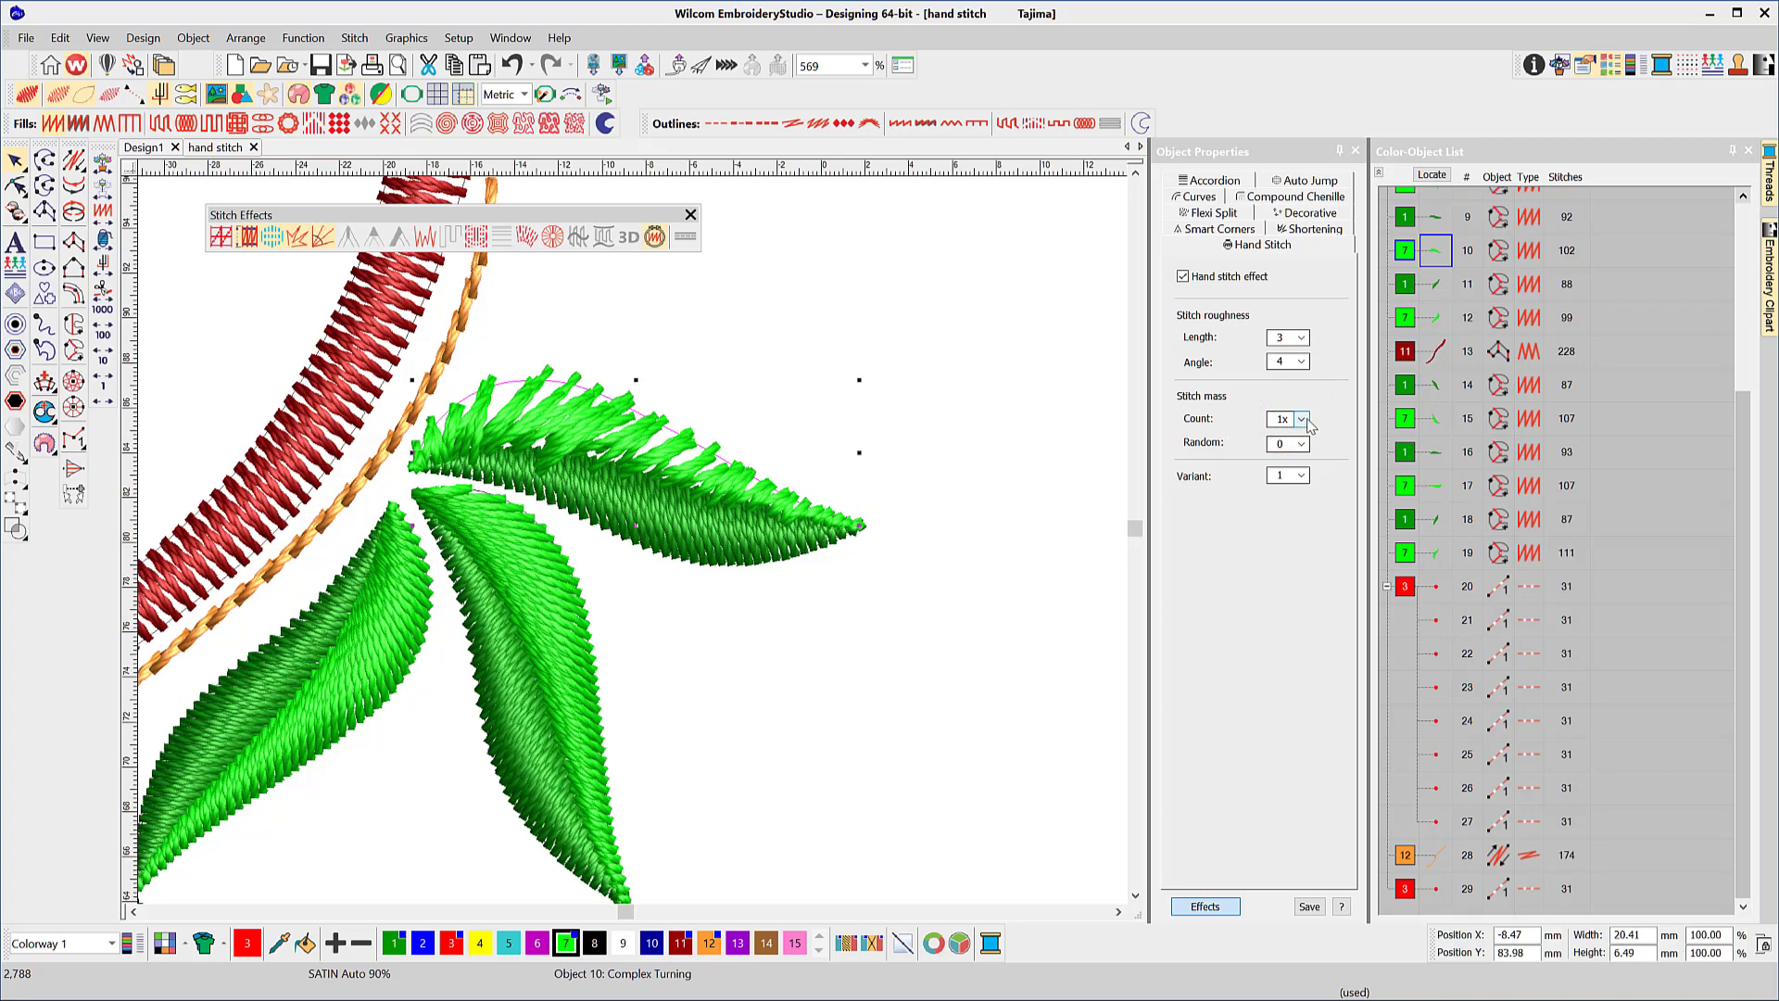
pyautogui.click(1301, 421)
pyautogui.click(1279, 446)
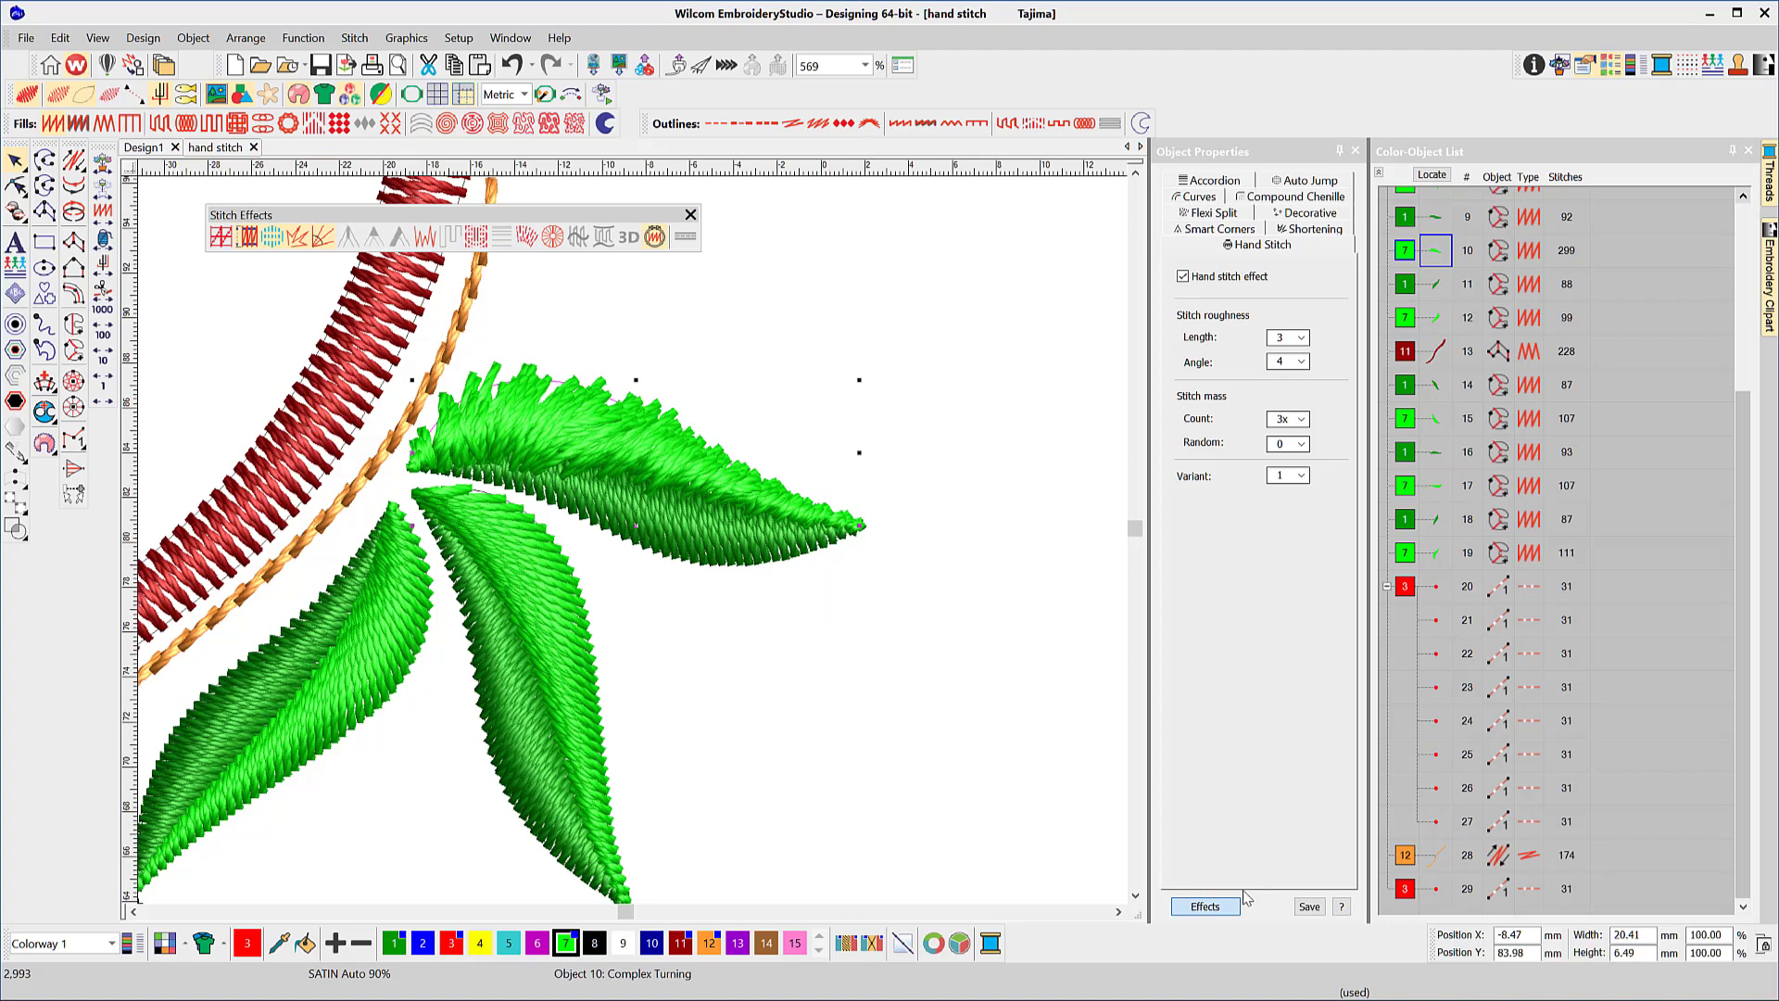
# Set the auto spacing adjustment of the leaf's satin fill to 120%
pyautogui.click(1204, 905)
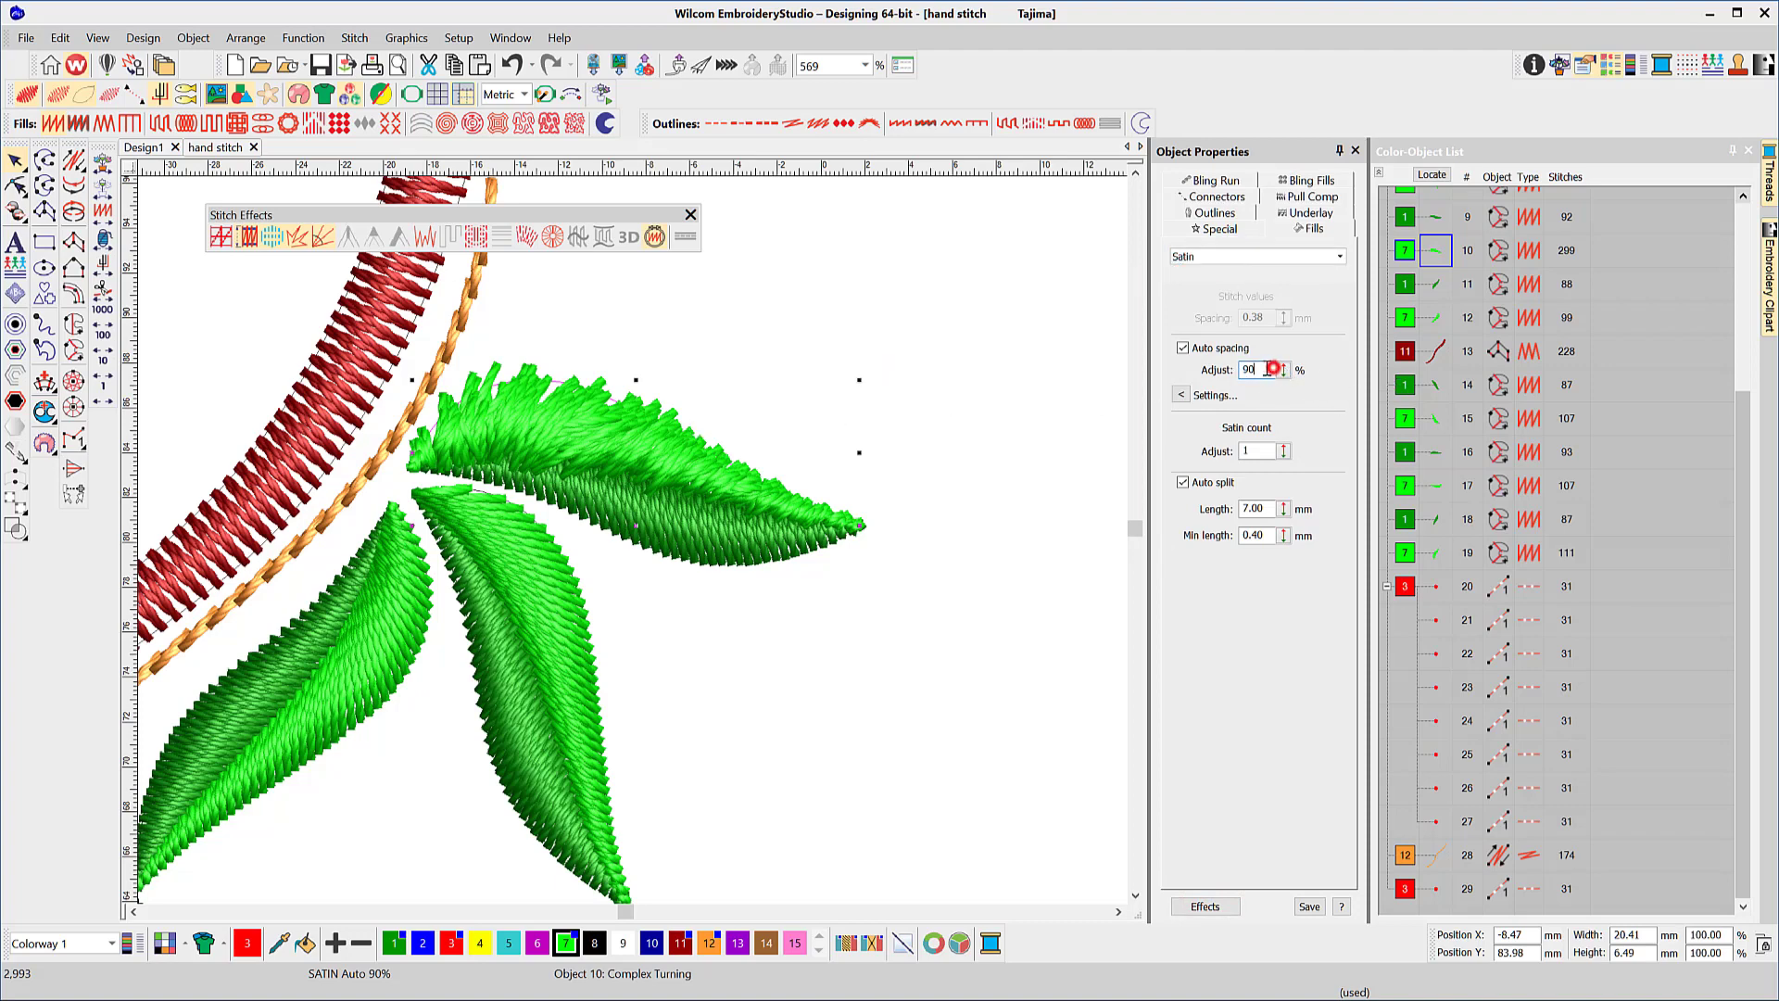
pyautogui.doubleClick(1268, 370)
pyautogui.press('Return')
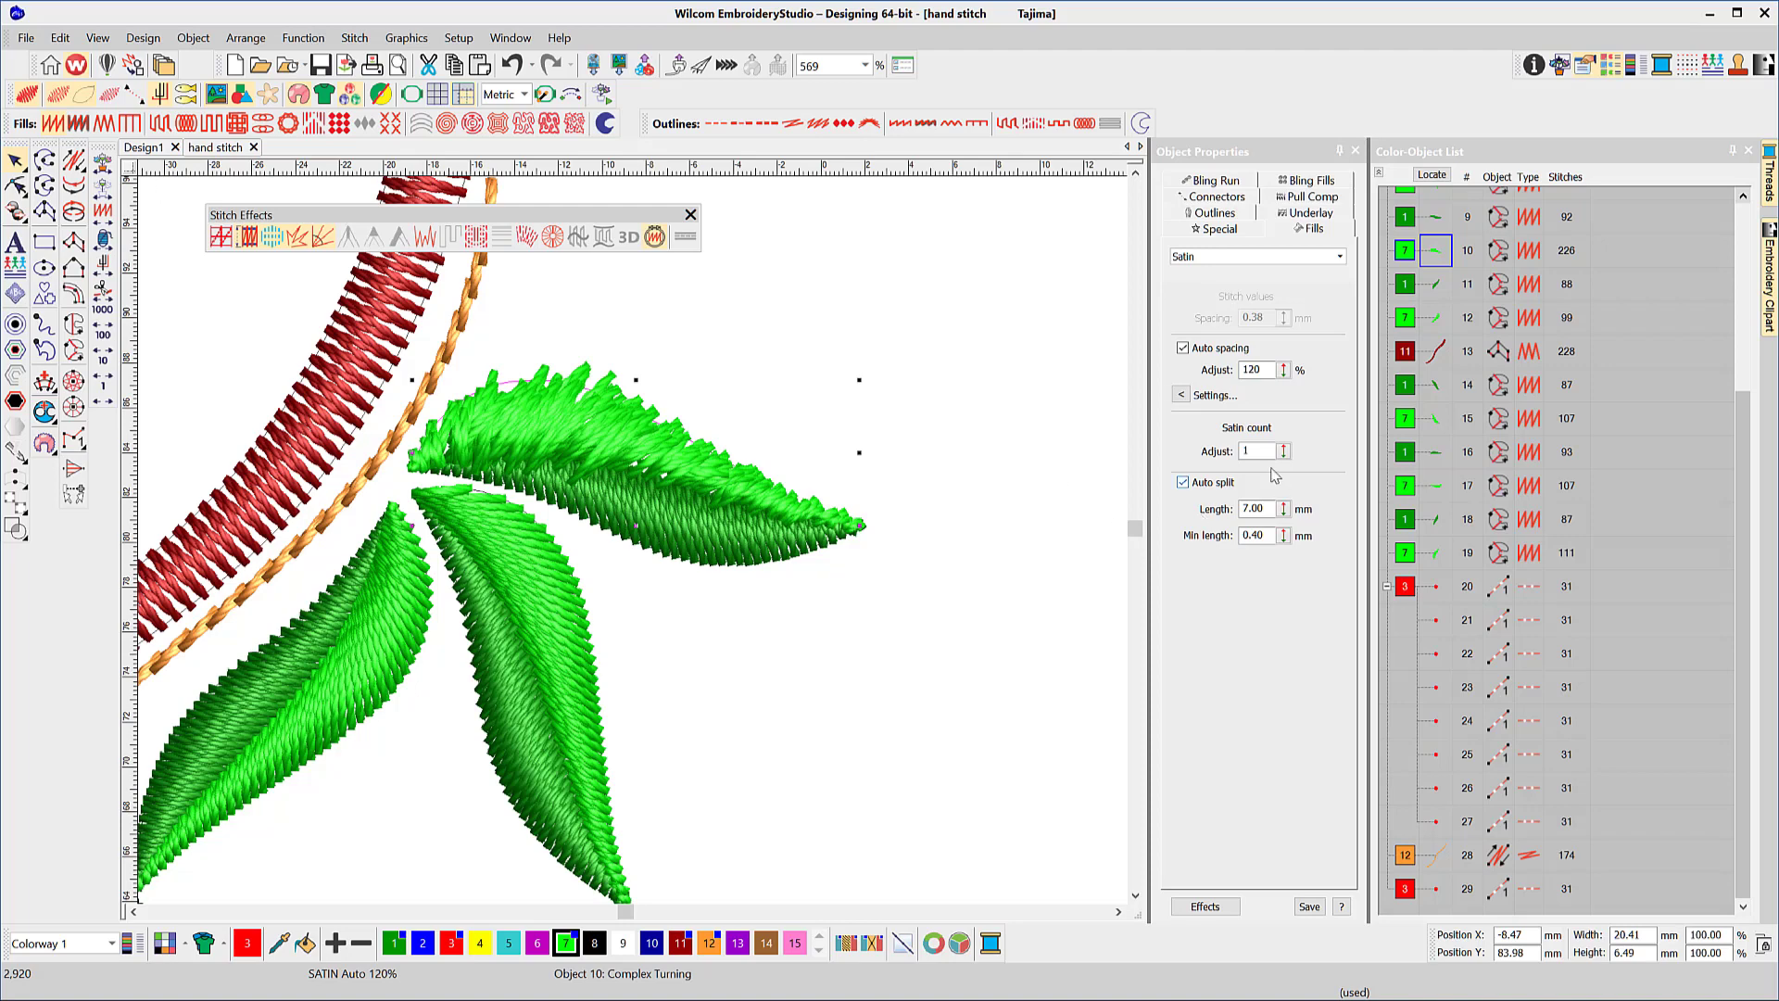
# Set the leaf's hand stitch mass to a count of 1x with a random value of 3
pyautogui.click(1203, 907)
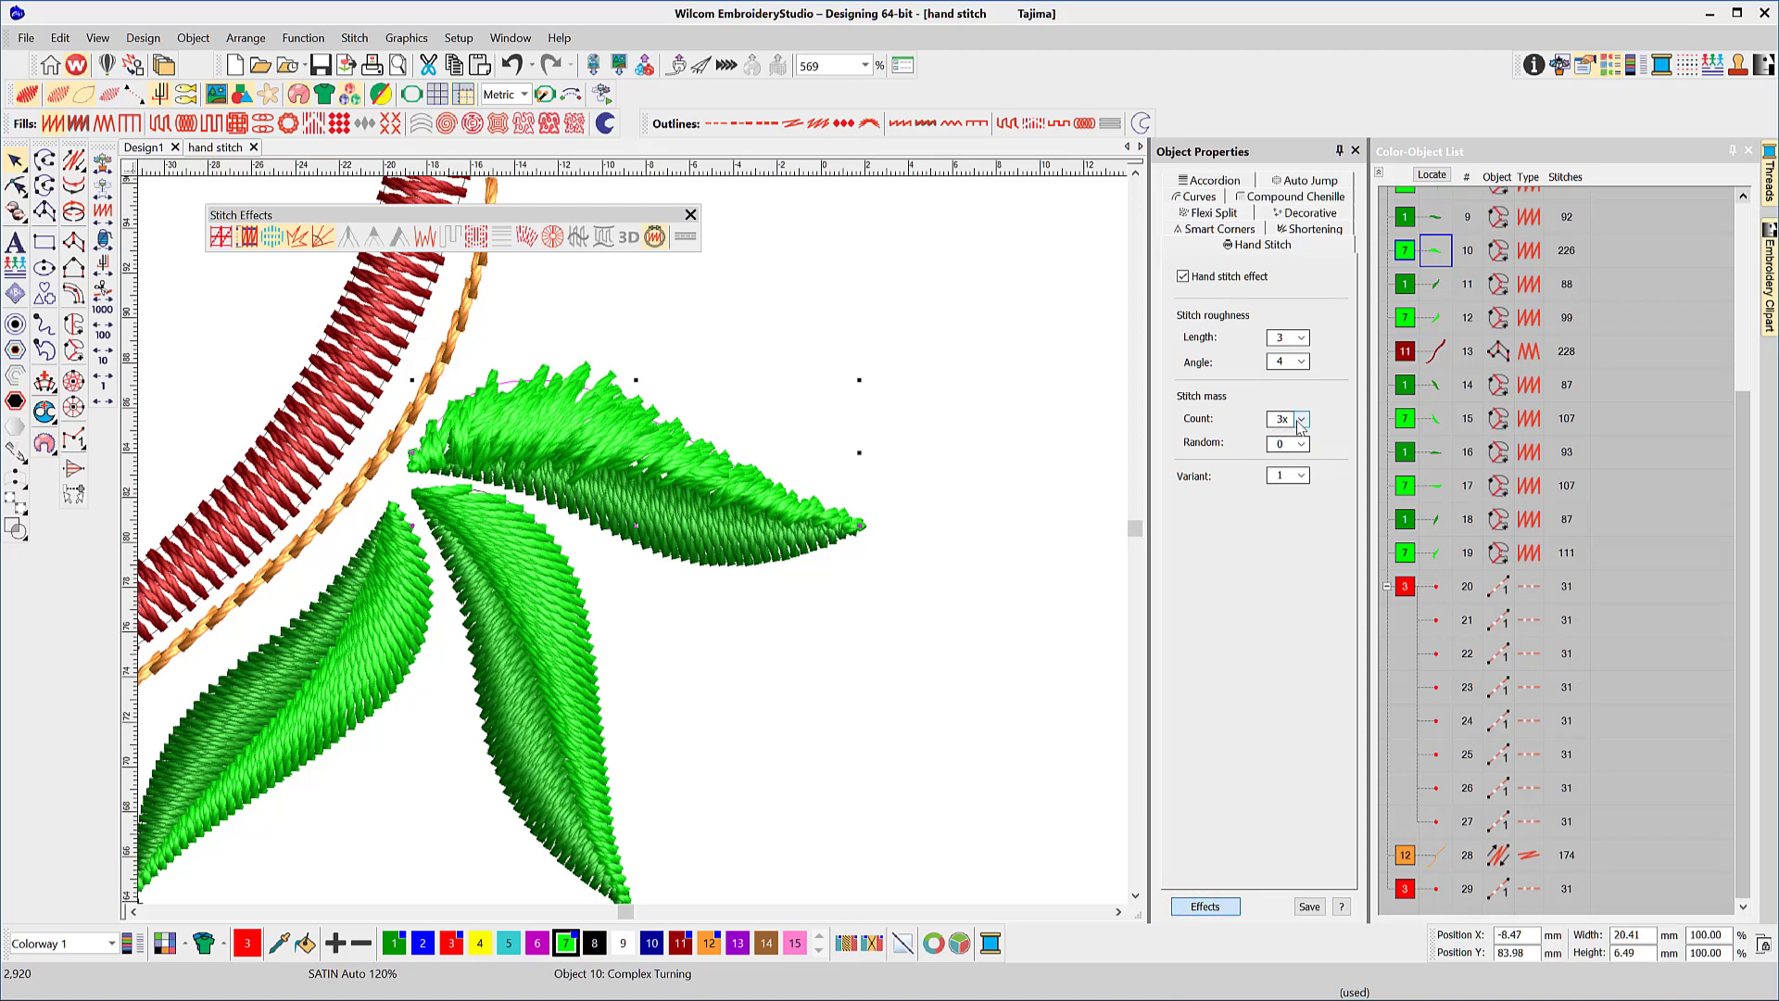
pyautogui.click(1300, 419)
pyautogui.click(1290, 434)
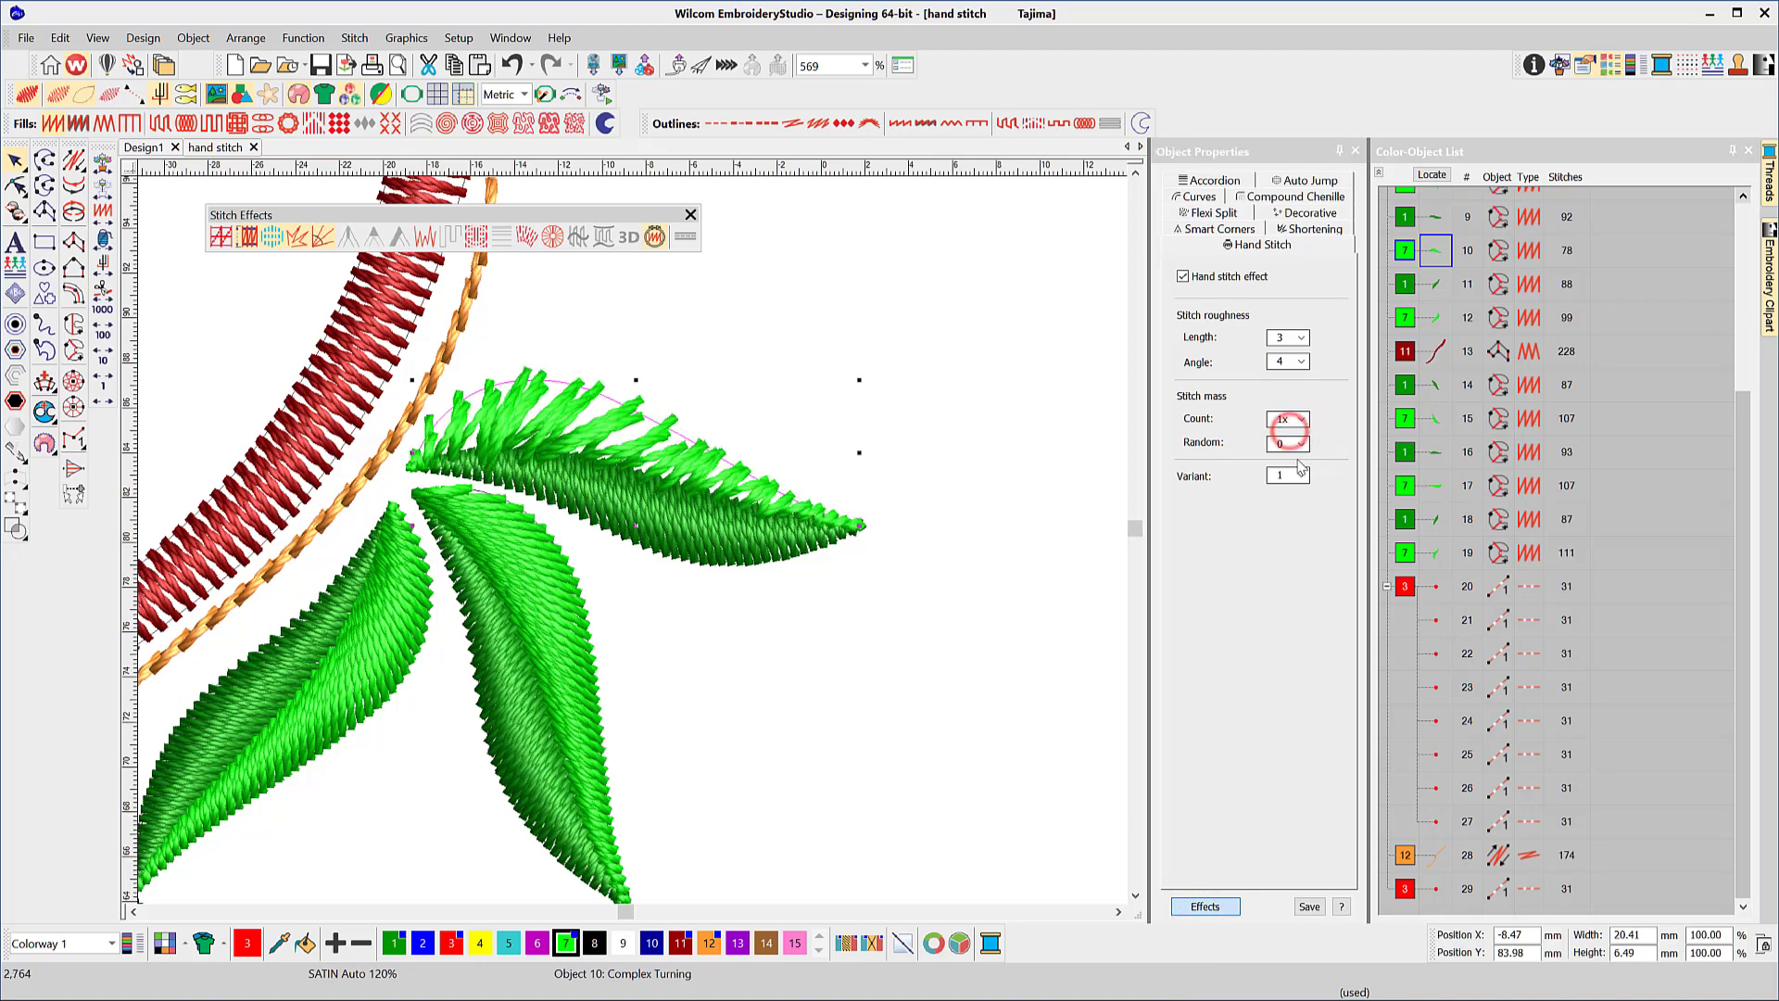
pyautogui.click(1300, 444)
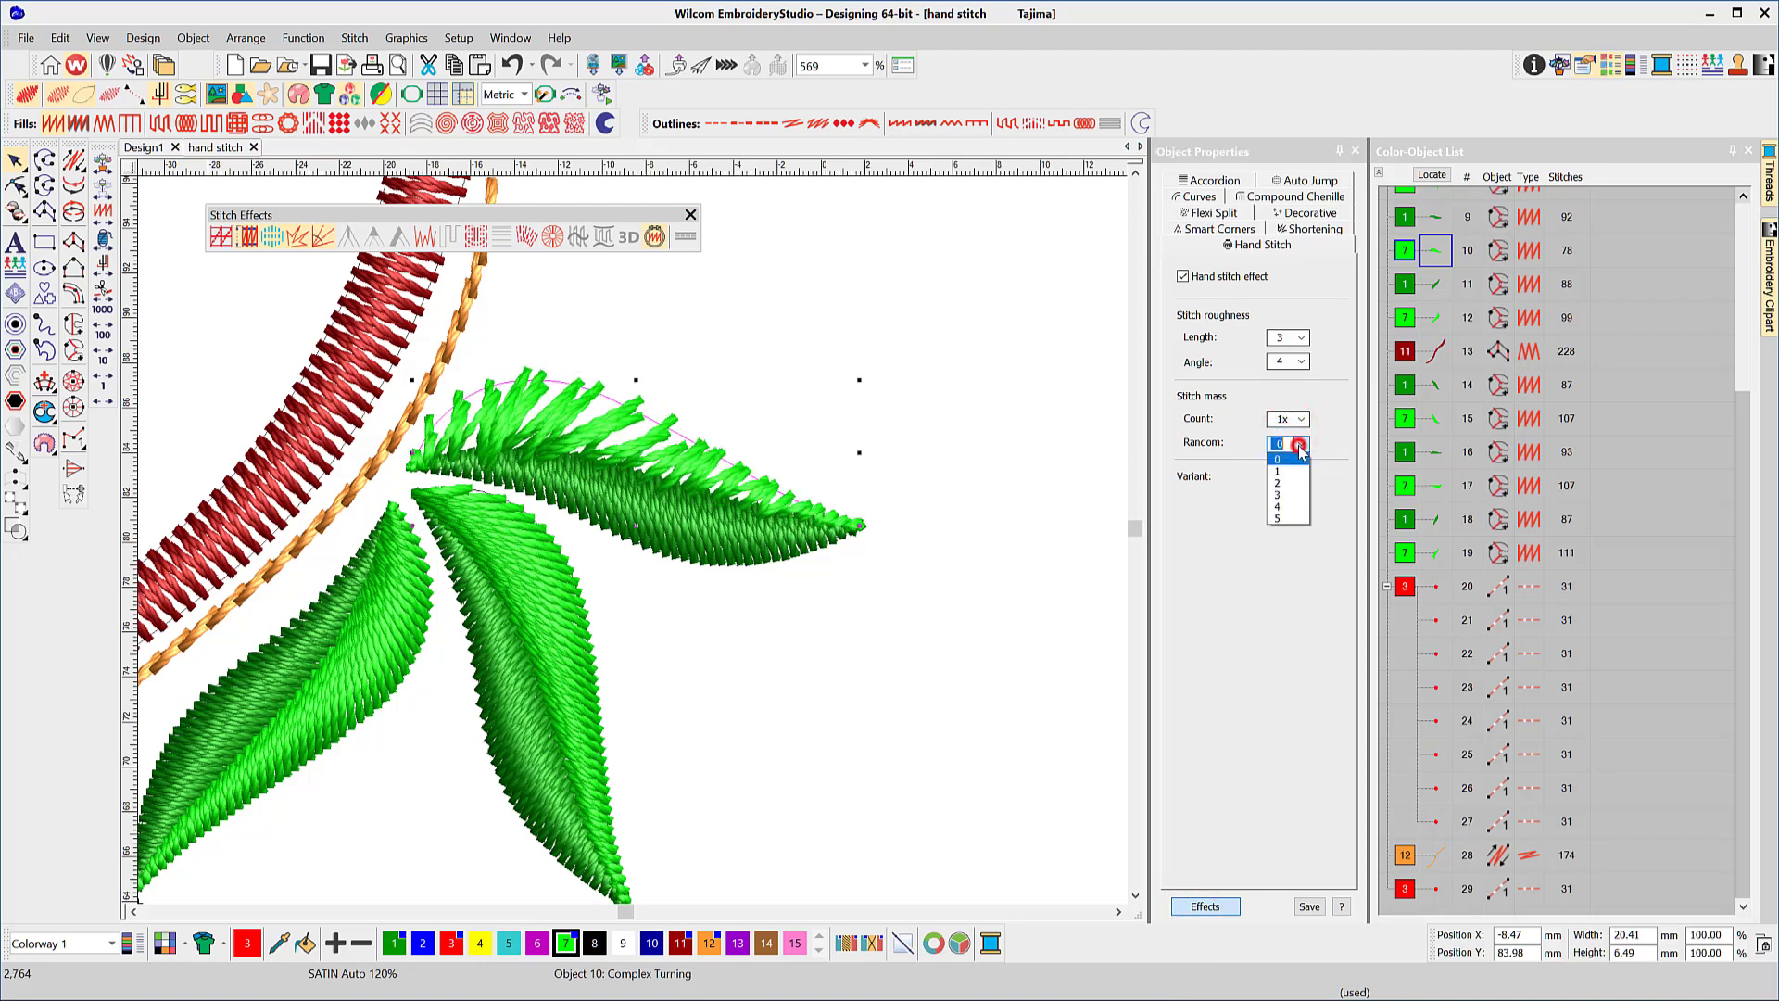
pyautogui.click(1280, 496)
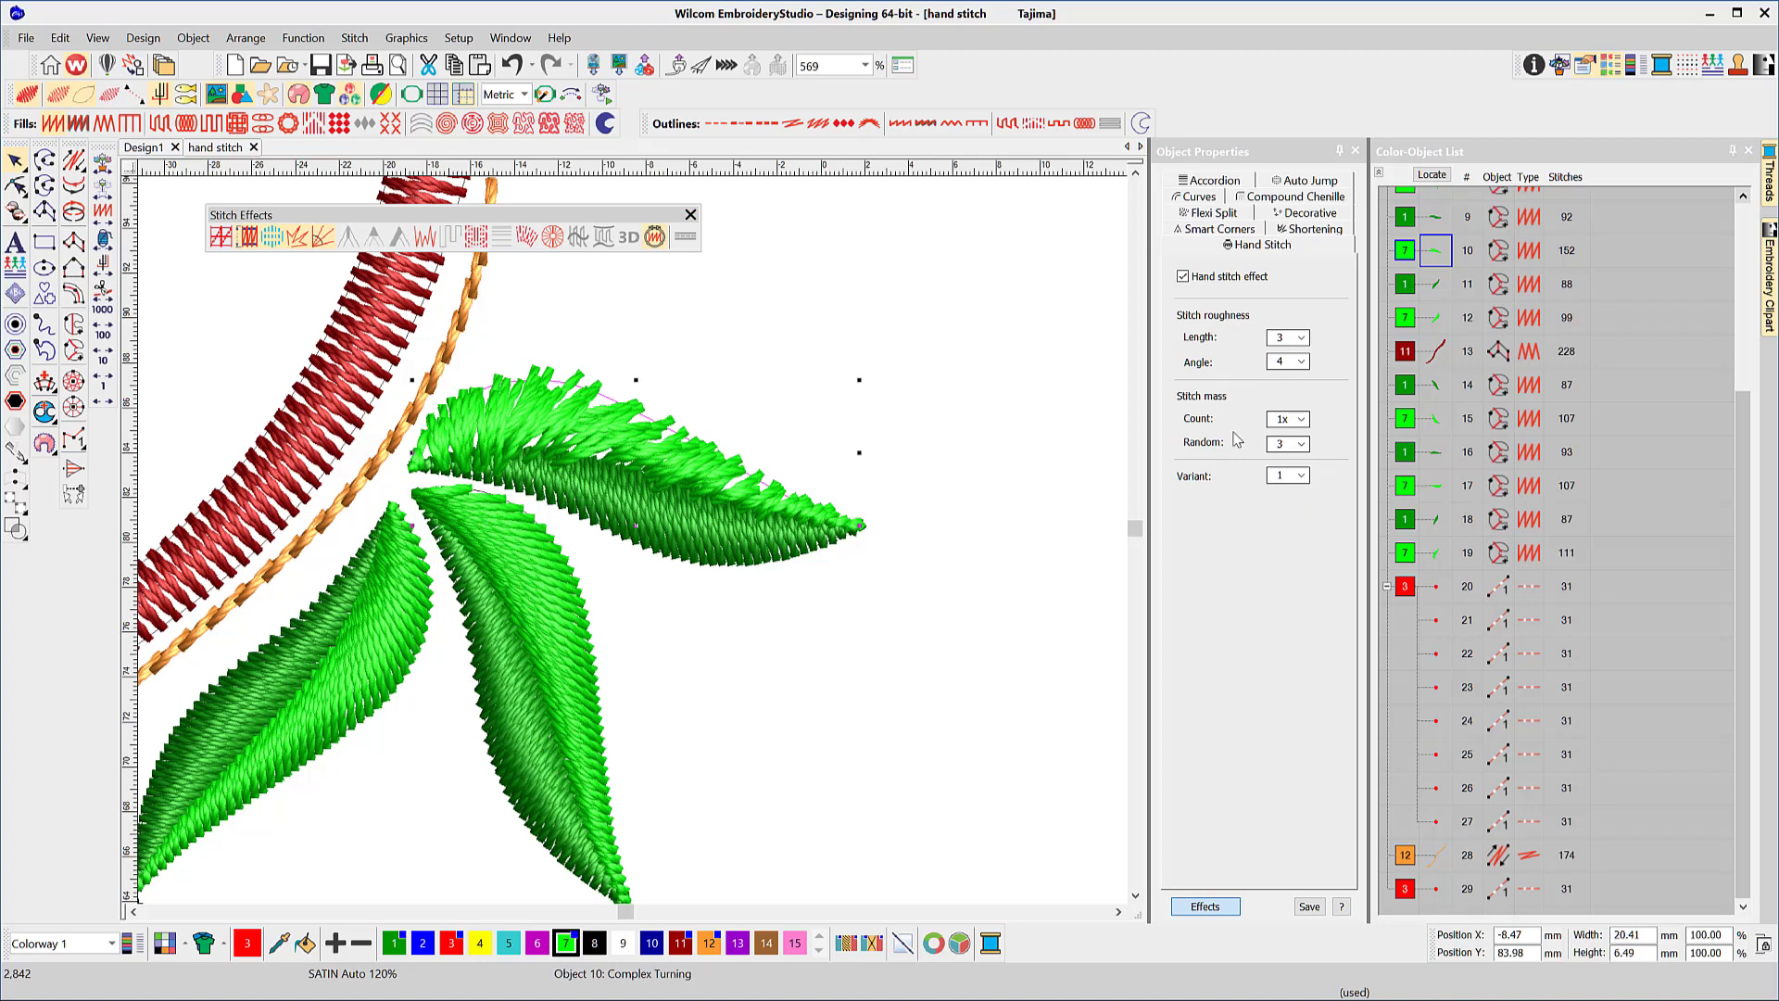
# Try hand stitch variants 7 and 9 on the leaf and settle on variant 4
pyautogui.click(1302, 477)
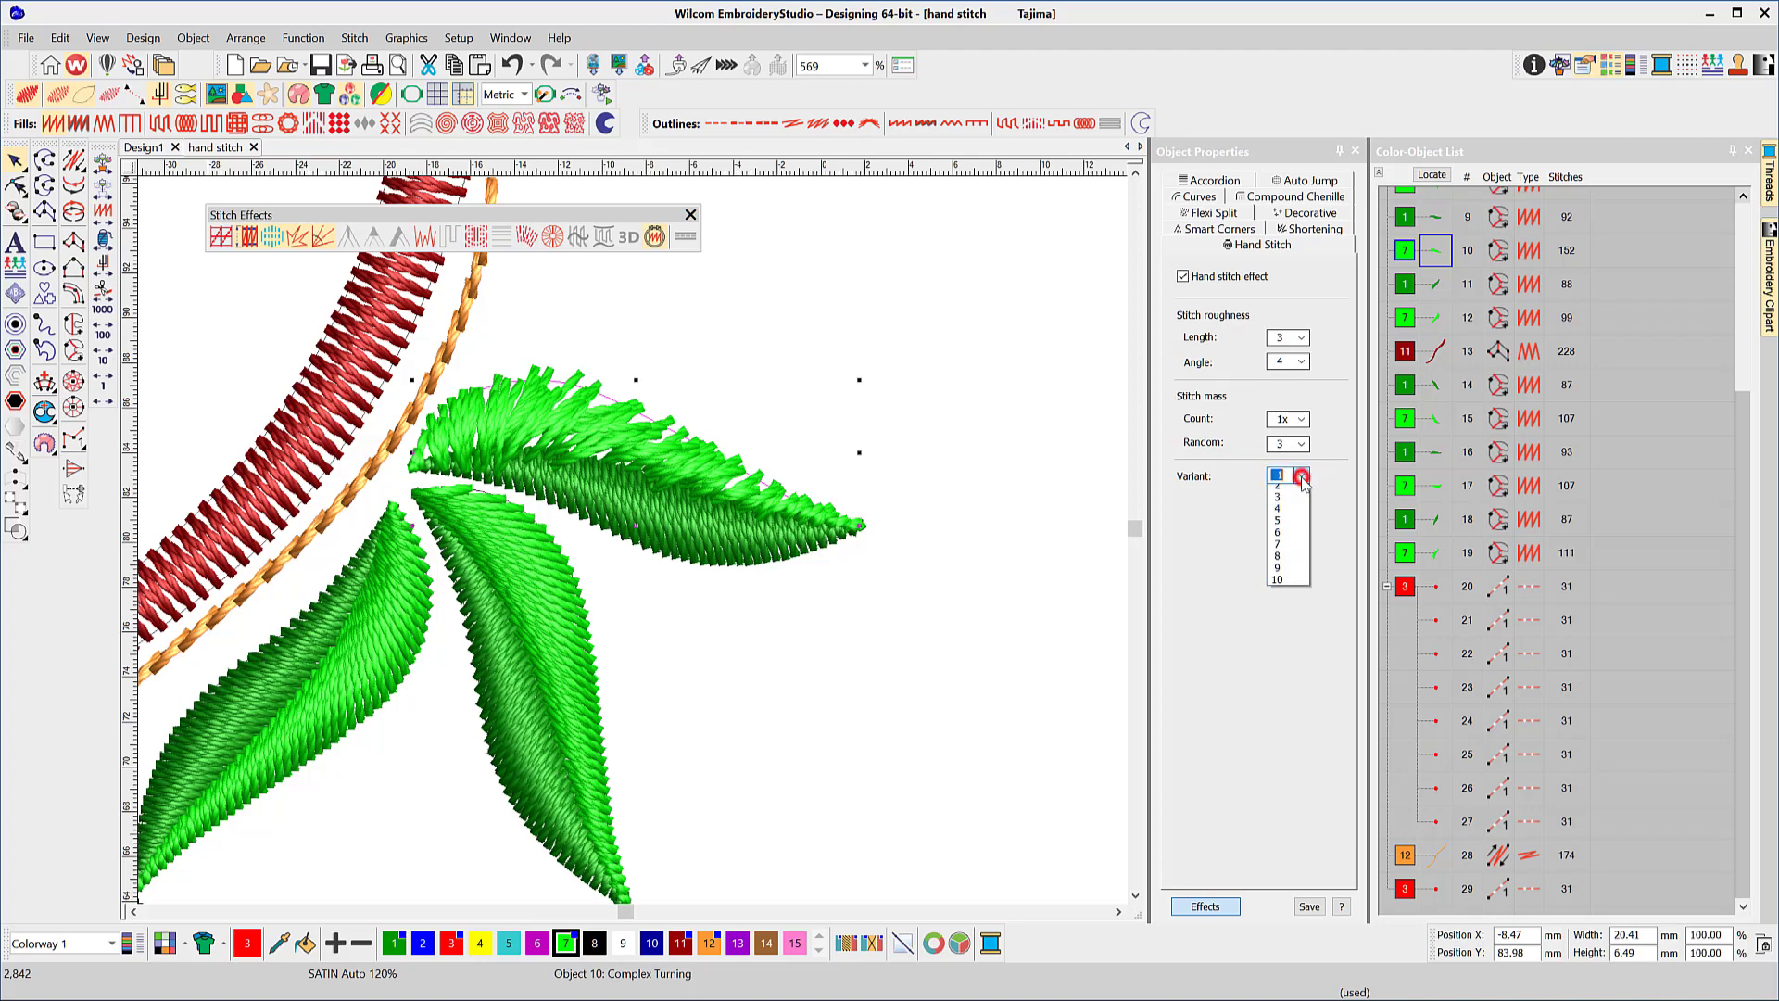
pyautogui.click(1281, 561)
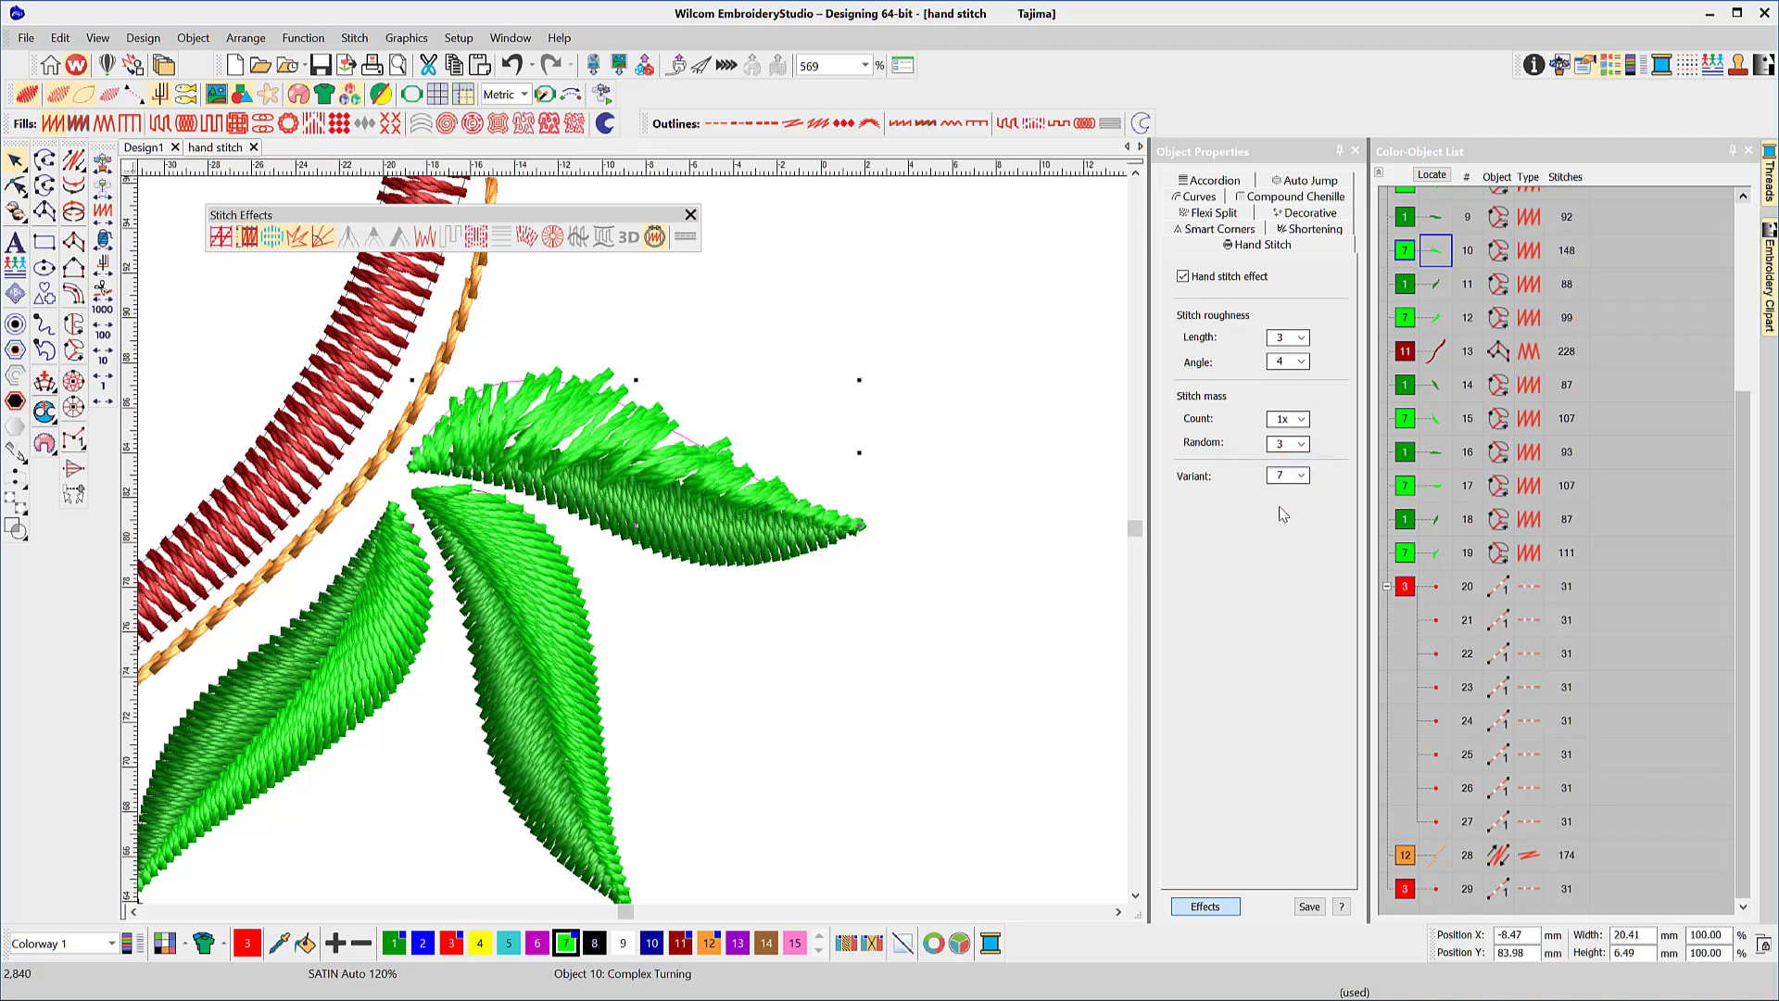
pyautogui.click(1303, 475)
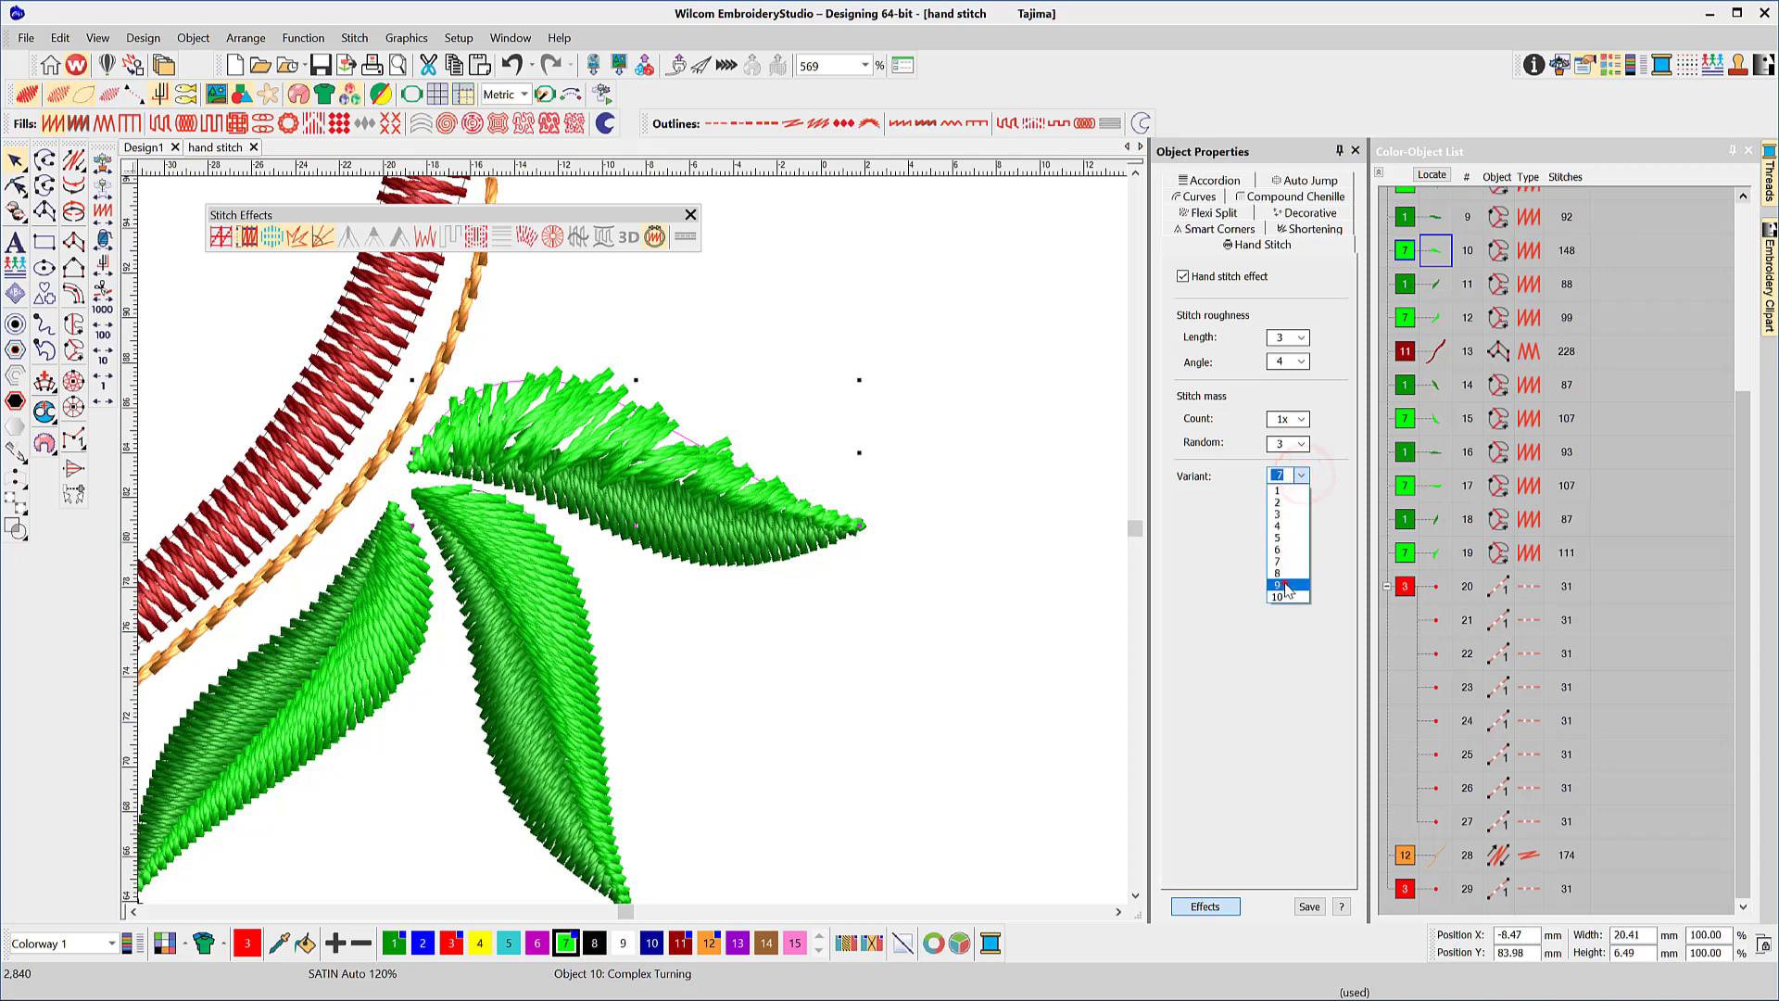
pyautogui.click(1280, 533)
pyautogui.click(1302, 476)
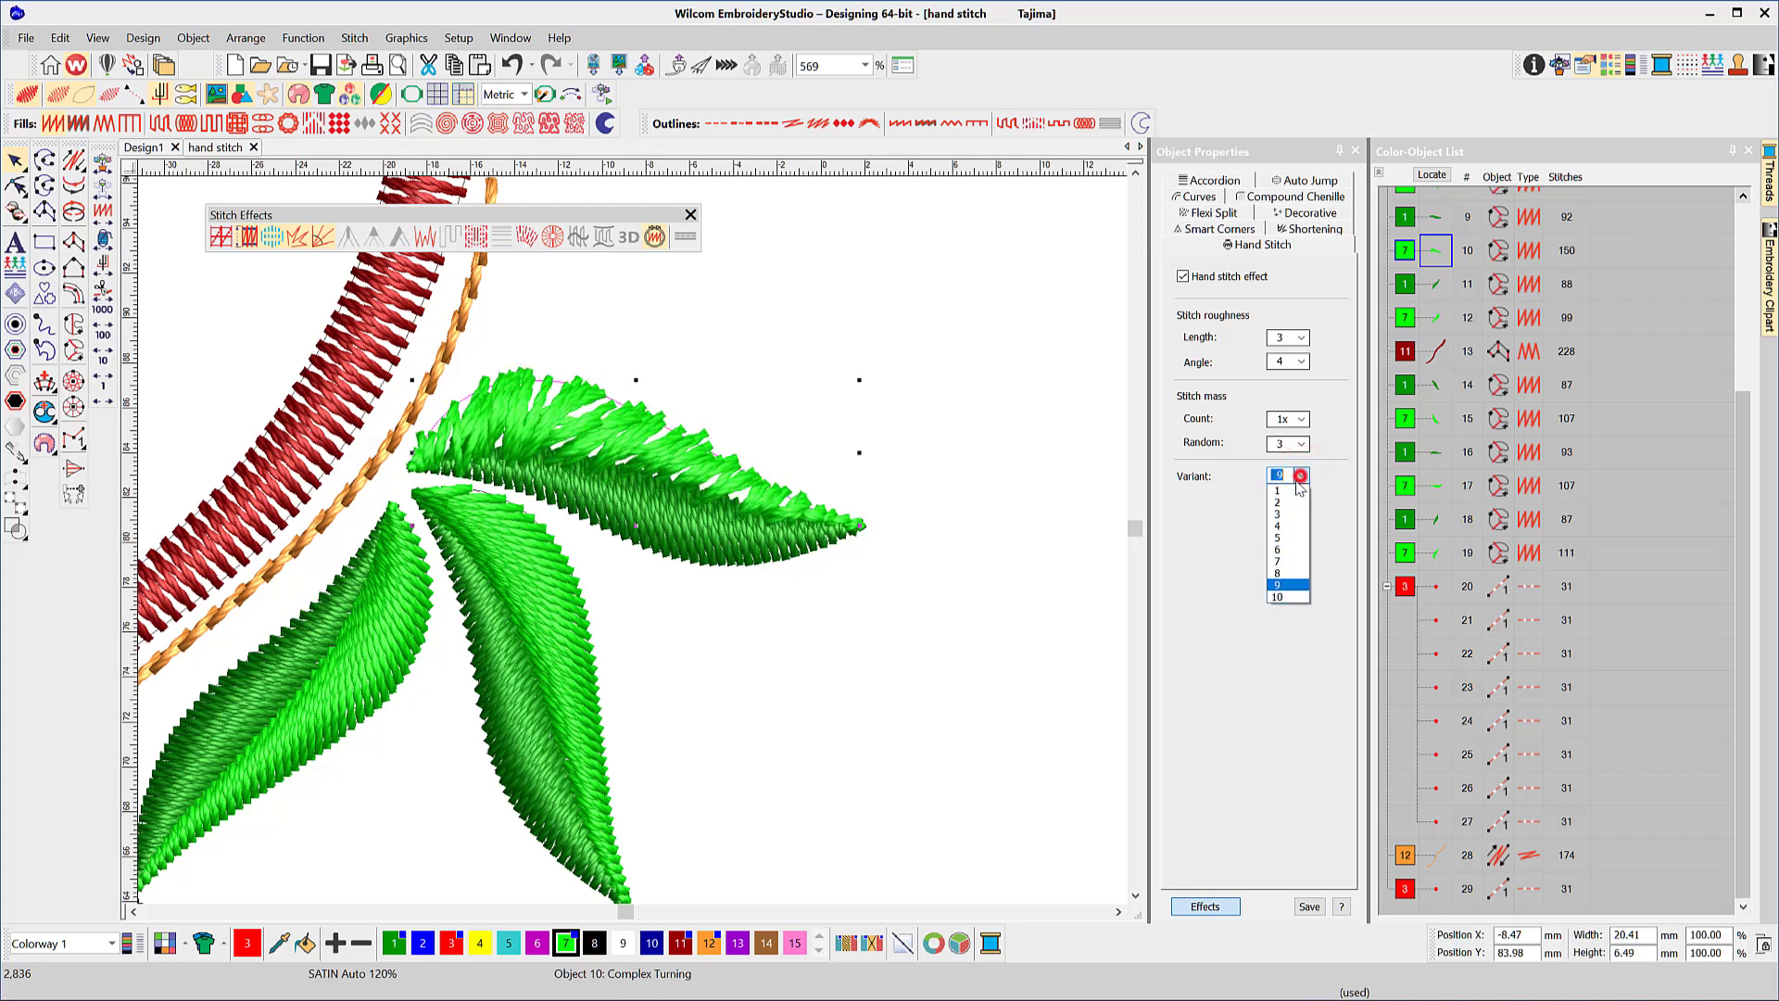
pyautogui.click(1278, 526)
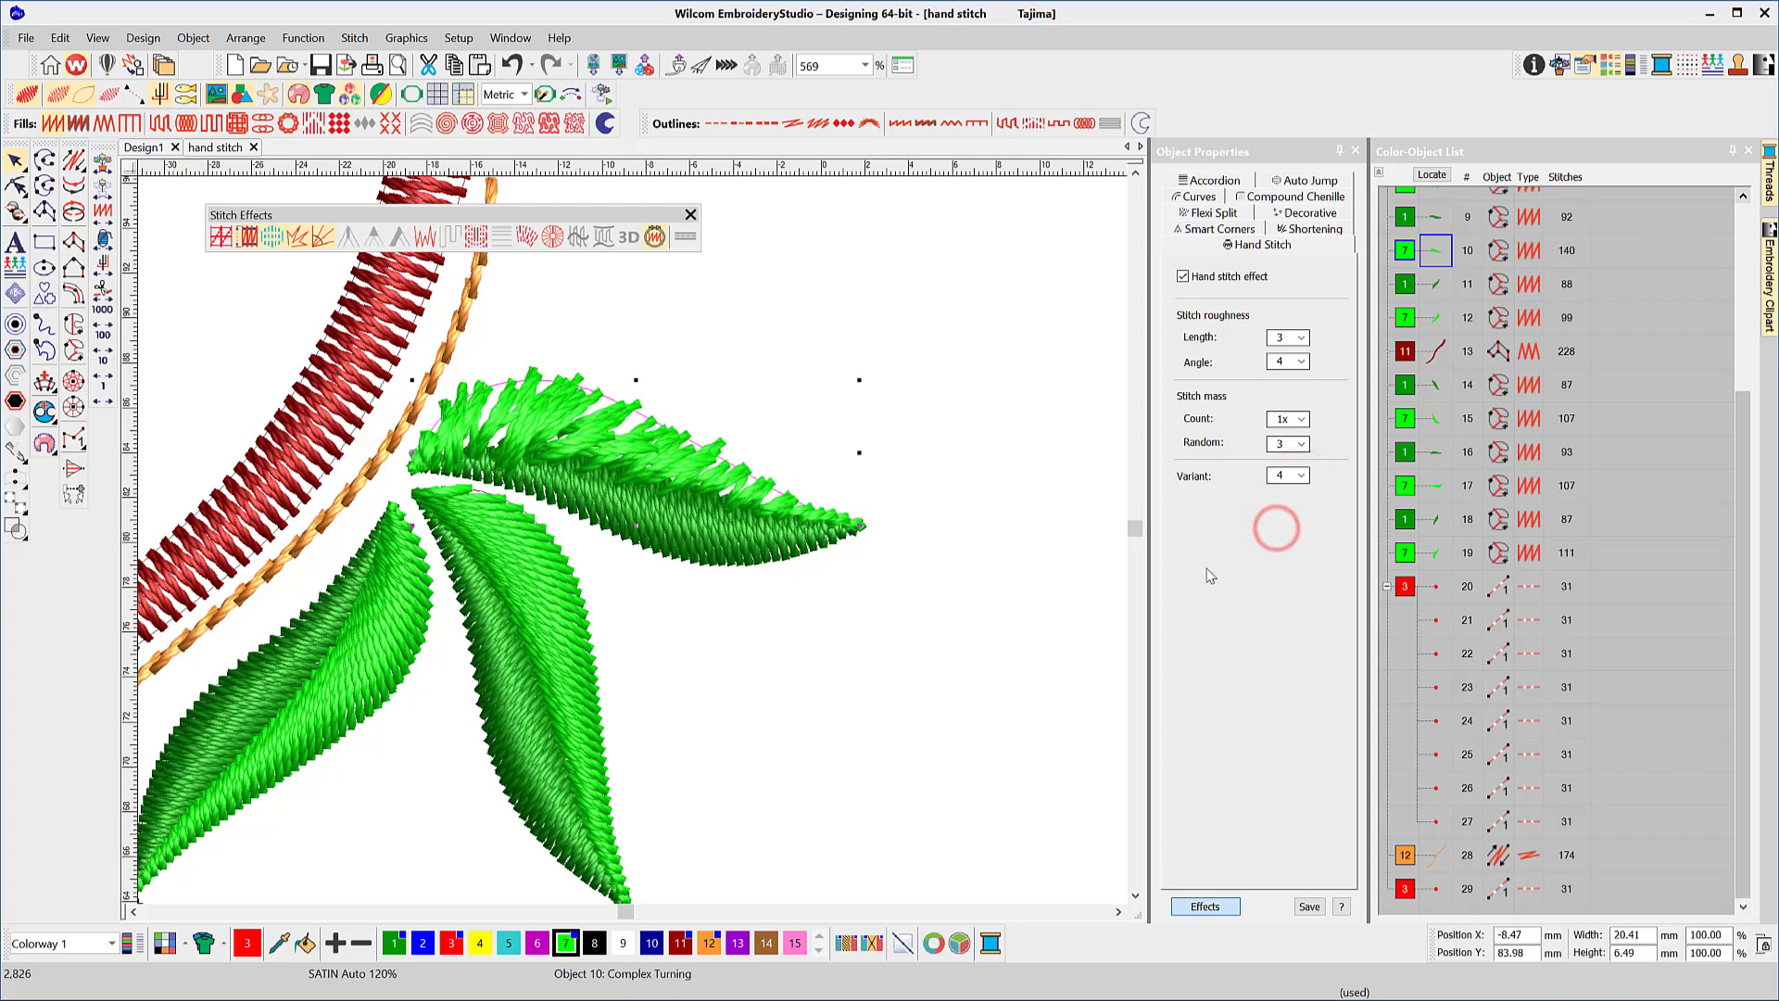
# Apply the hand stitch effect to the orange backstitch line beside the branch, with random stitch mass 4 and variant 7
pyautogui.click(987, 654)
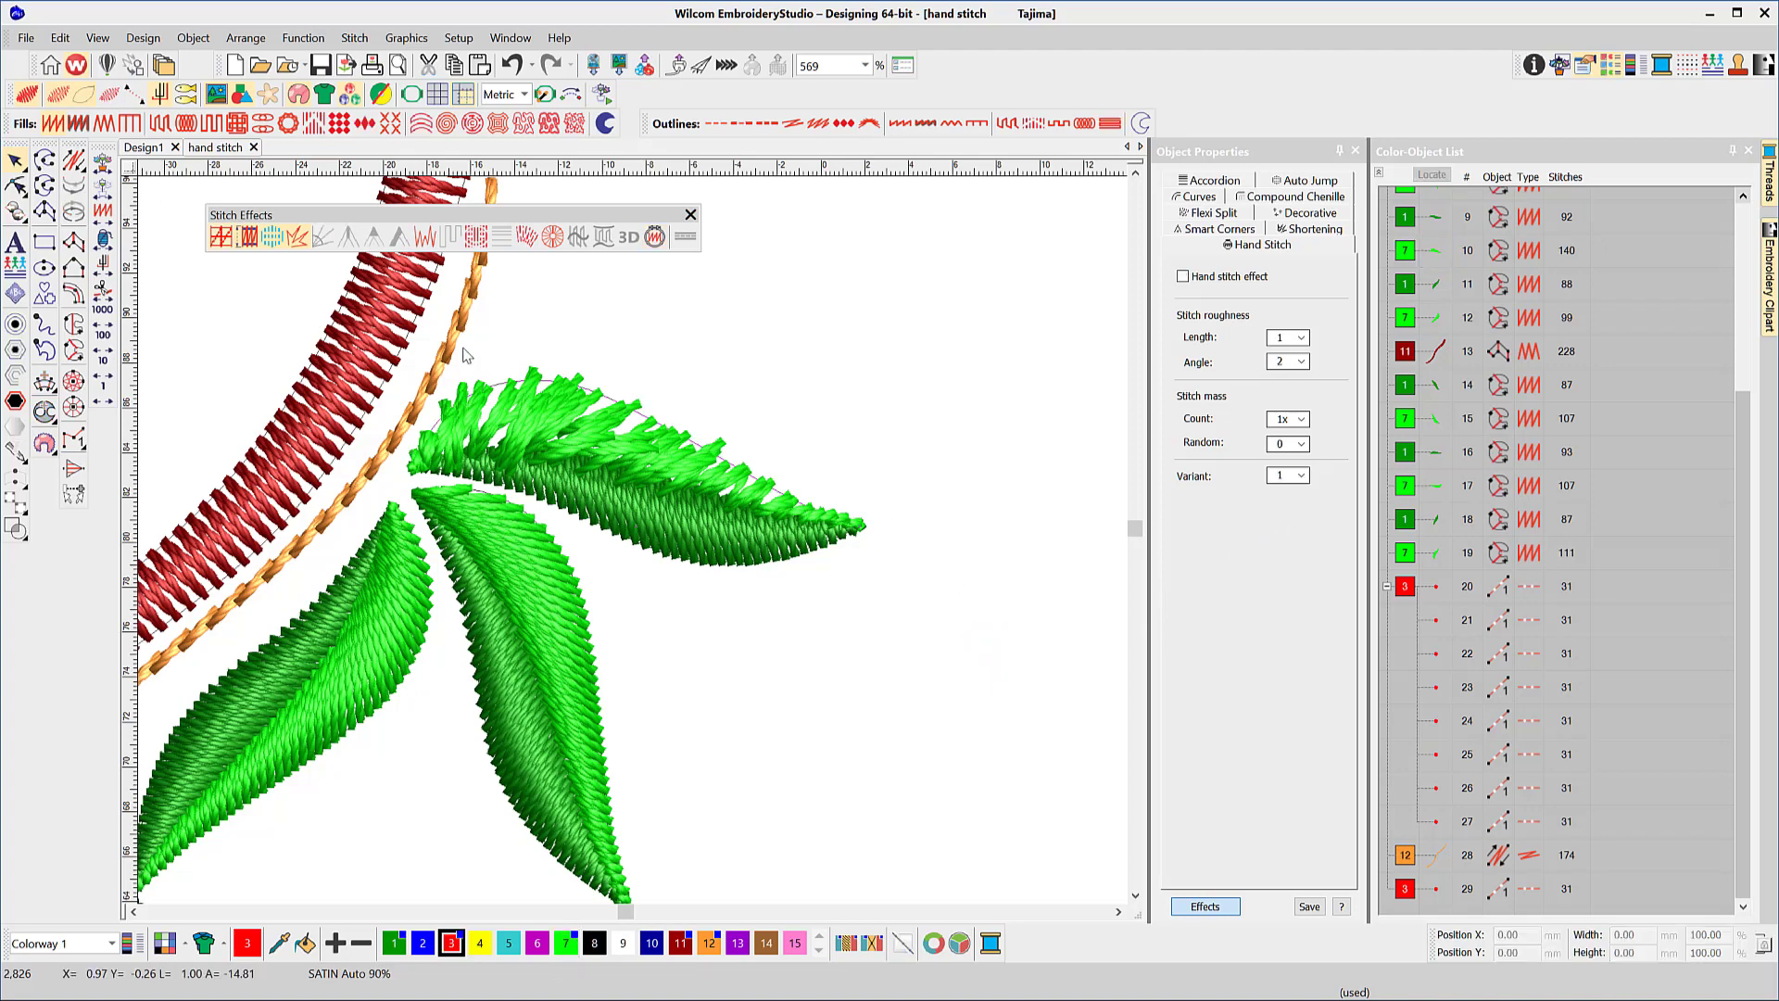
pyautogui.click(458, 344)
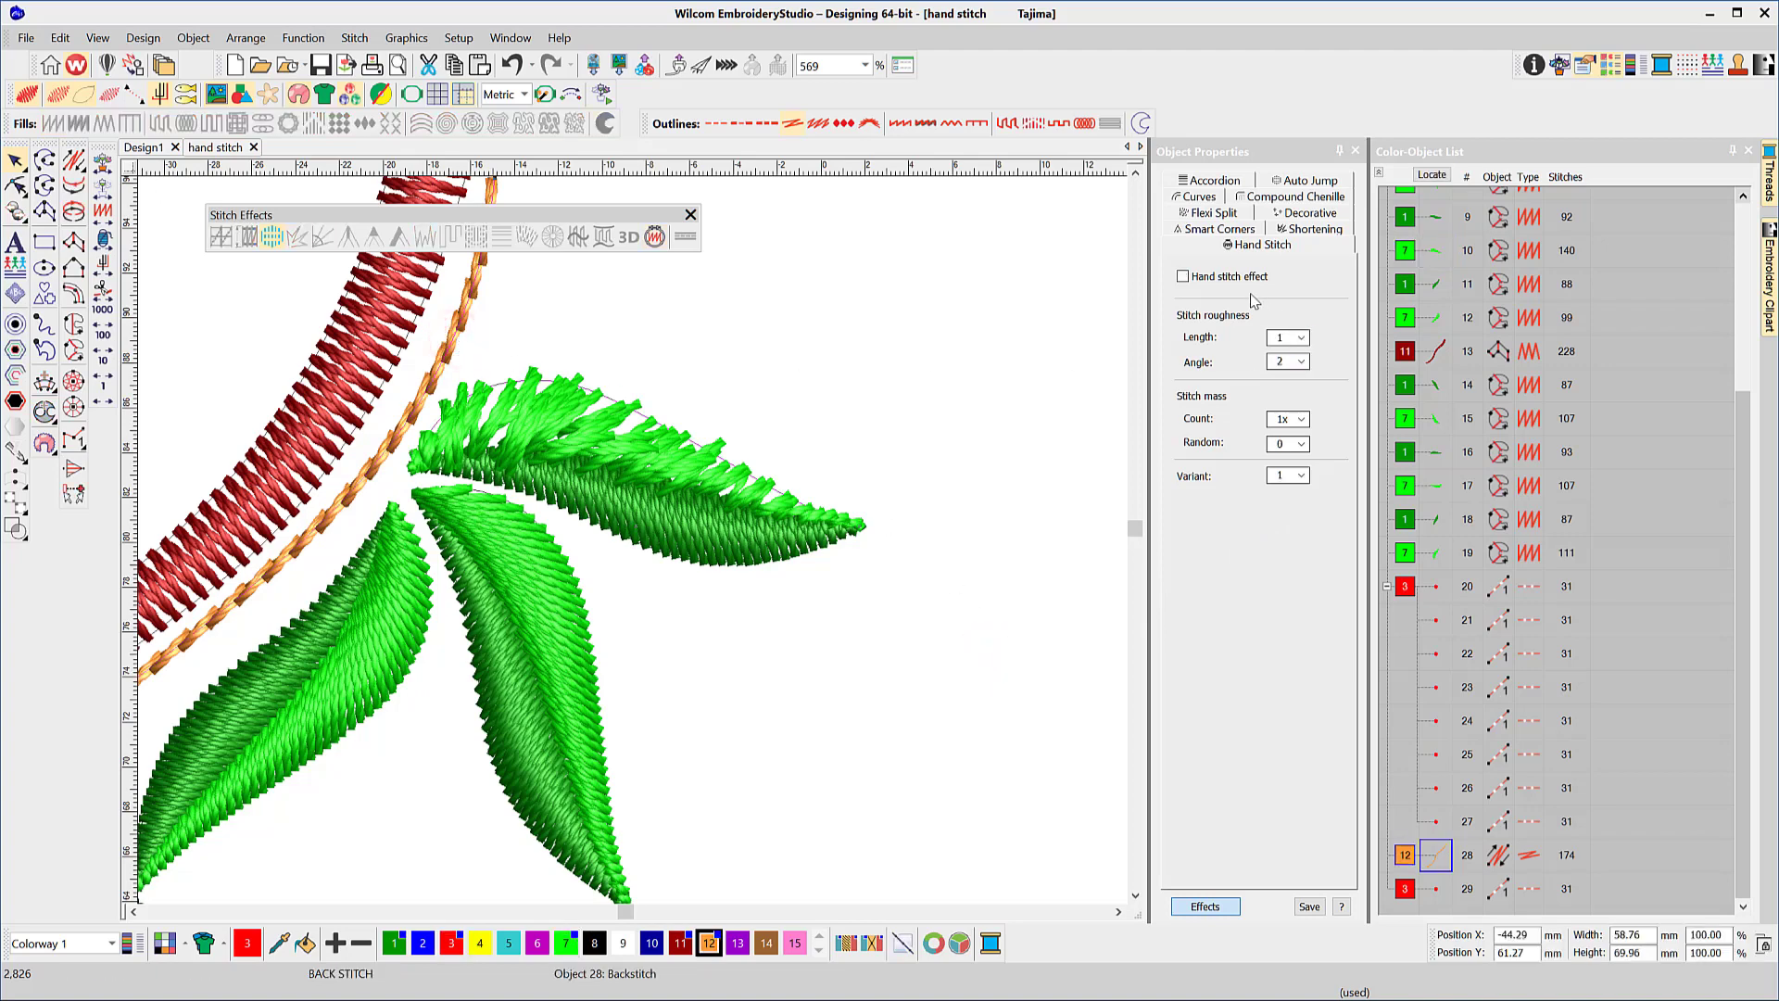
pyautogui.click(1184, 277)
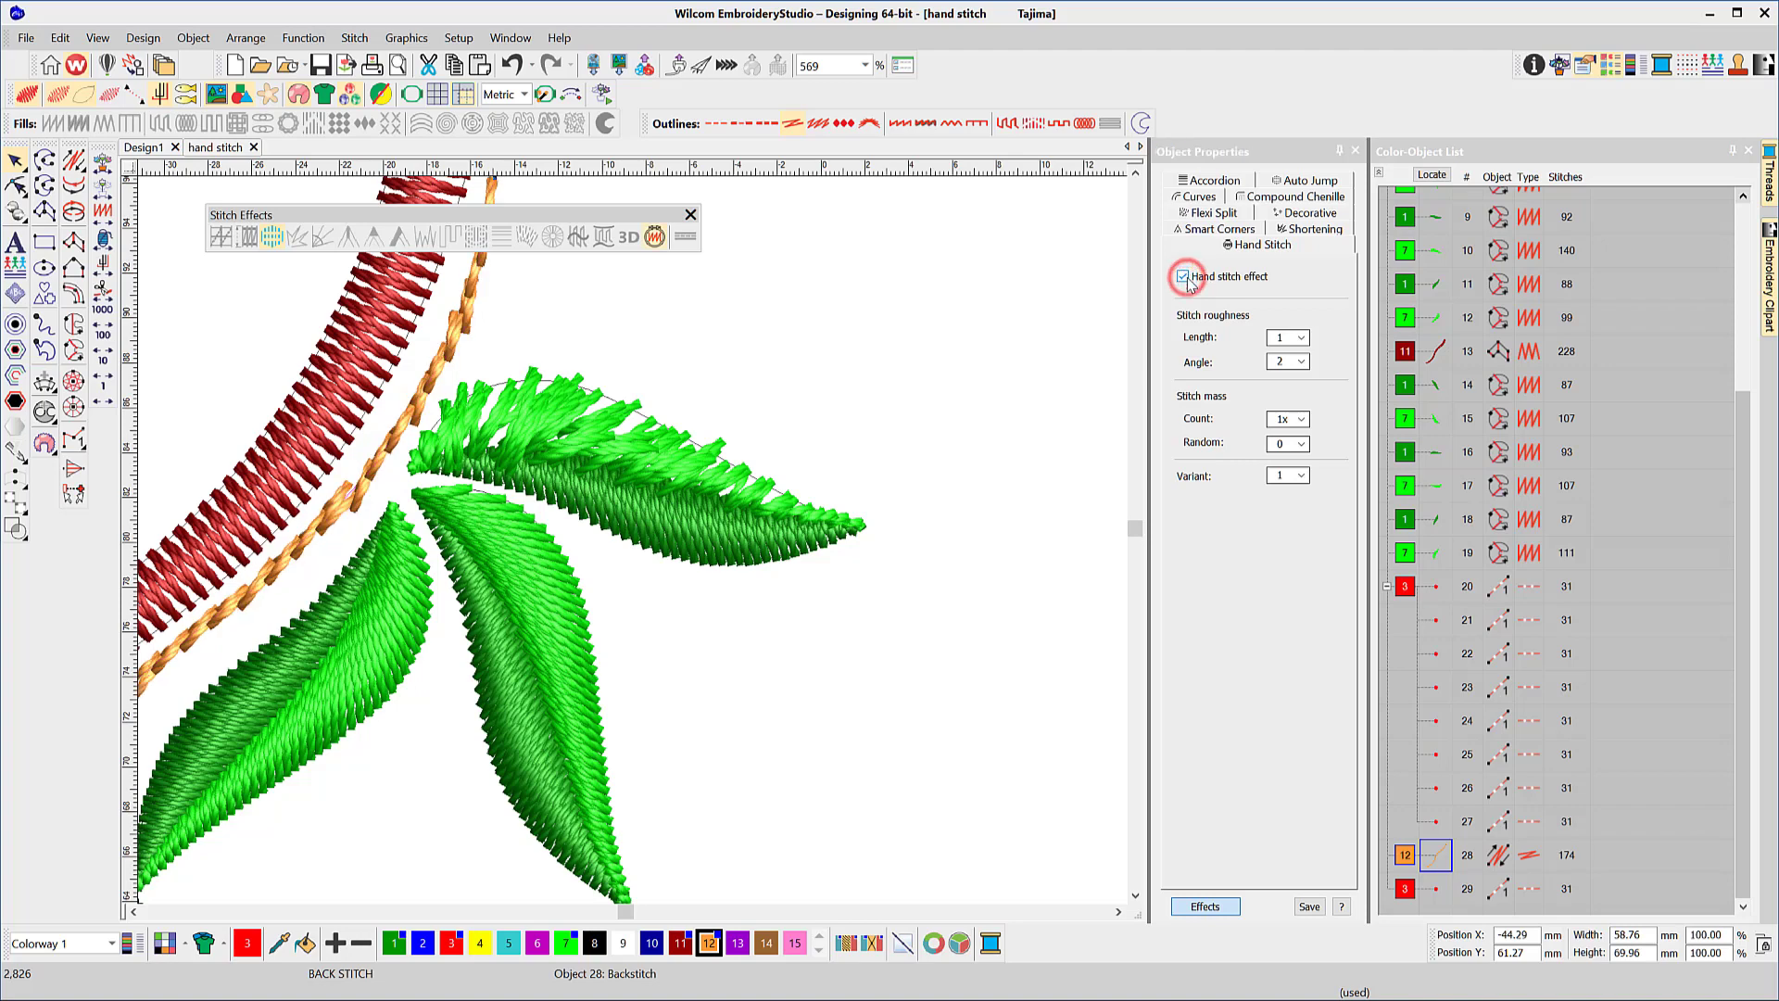
pyautogui.click(1300, 444)
pyautogui.click(1297, 507)
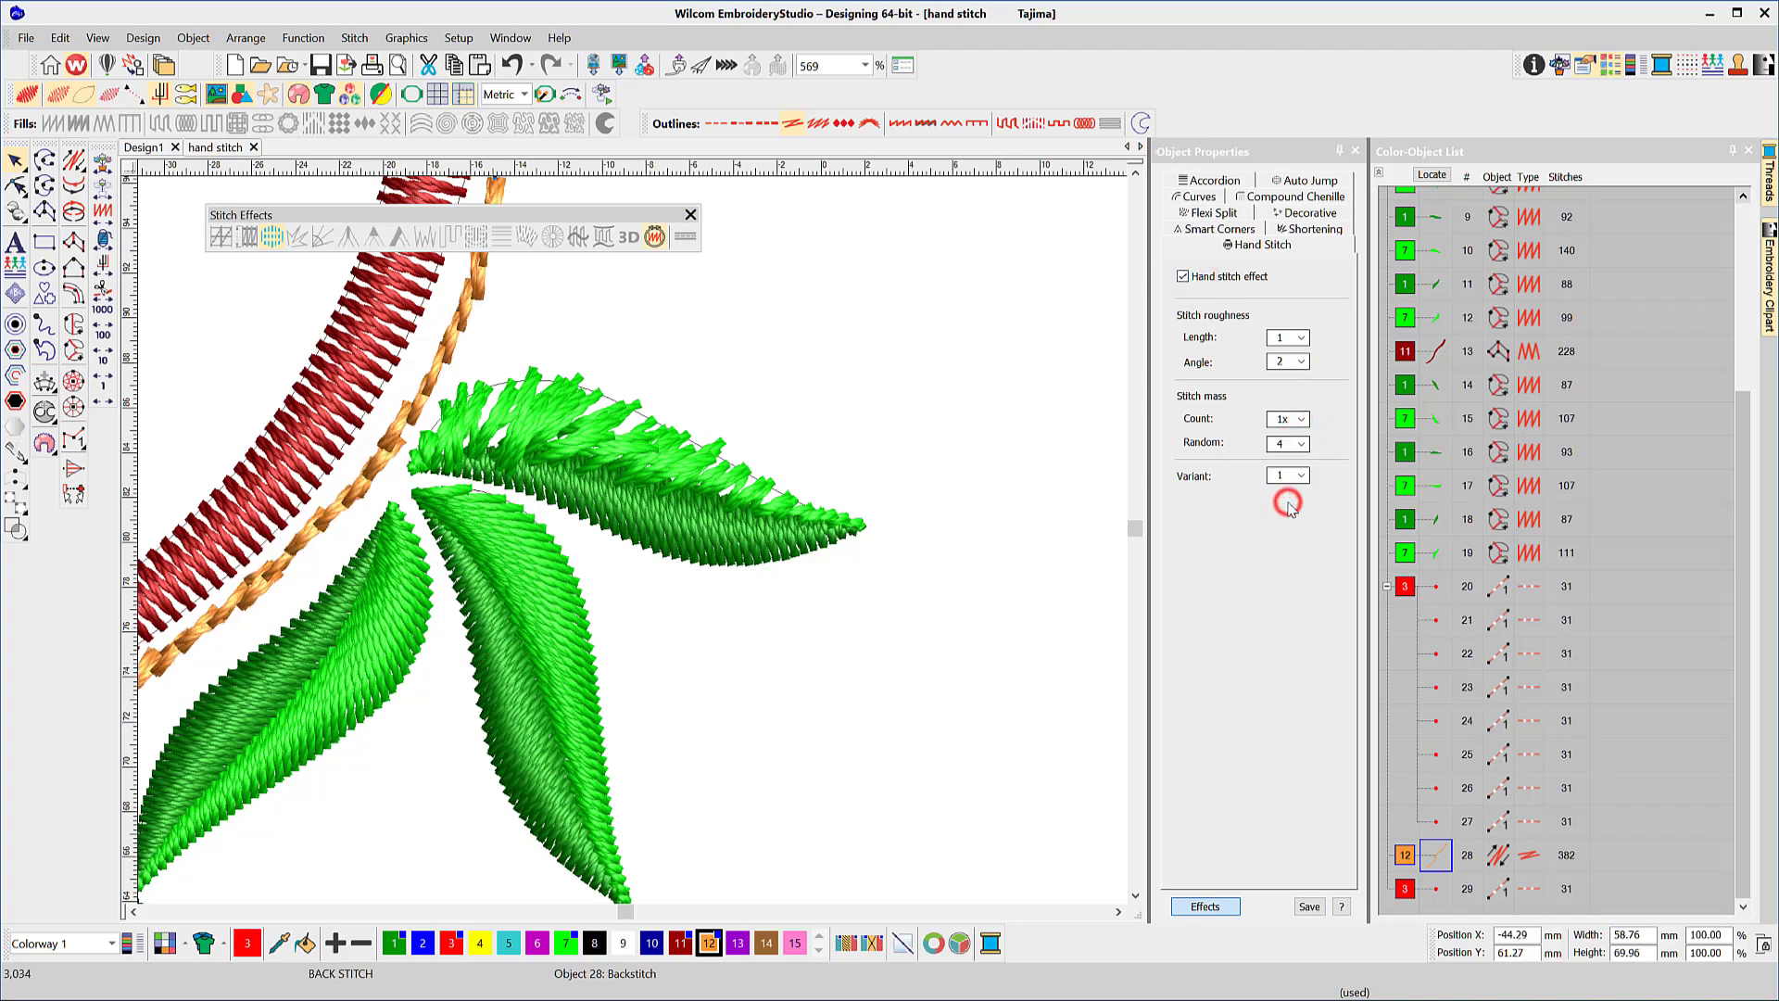
pyautogui.click(1301, 475)
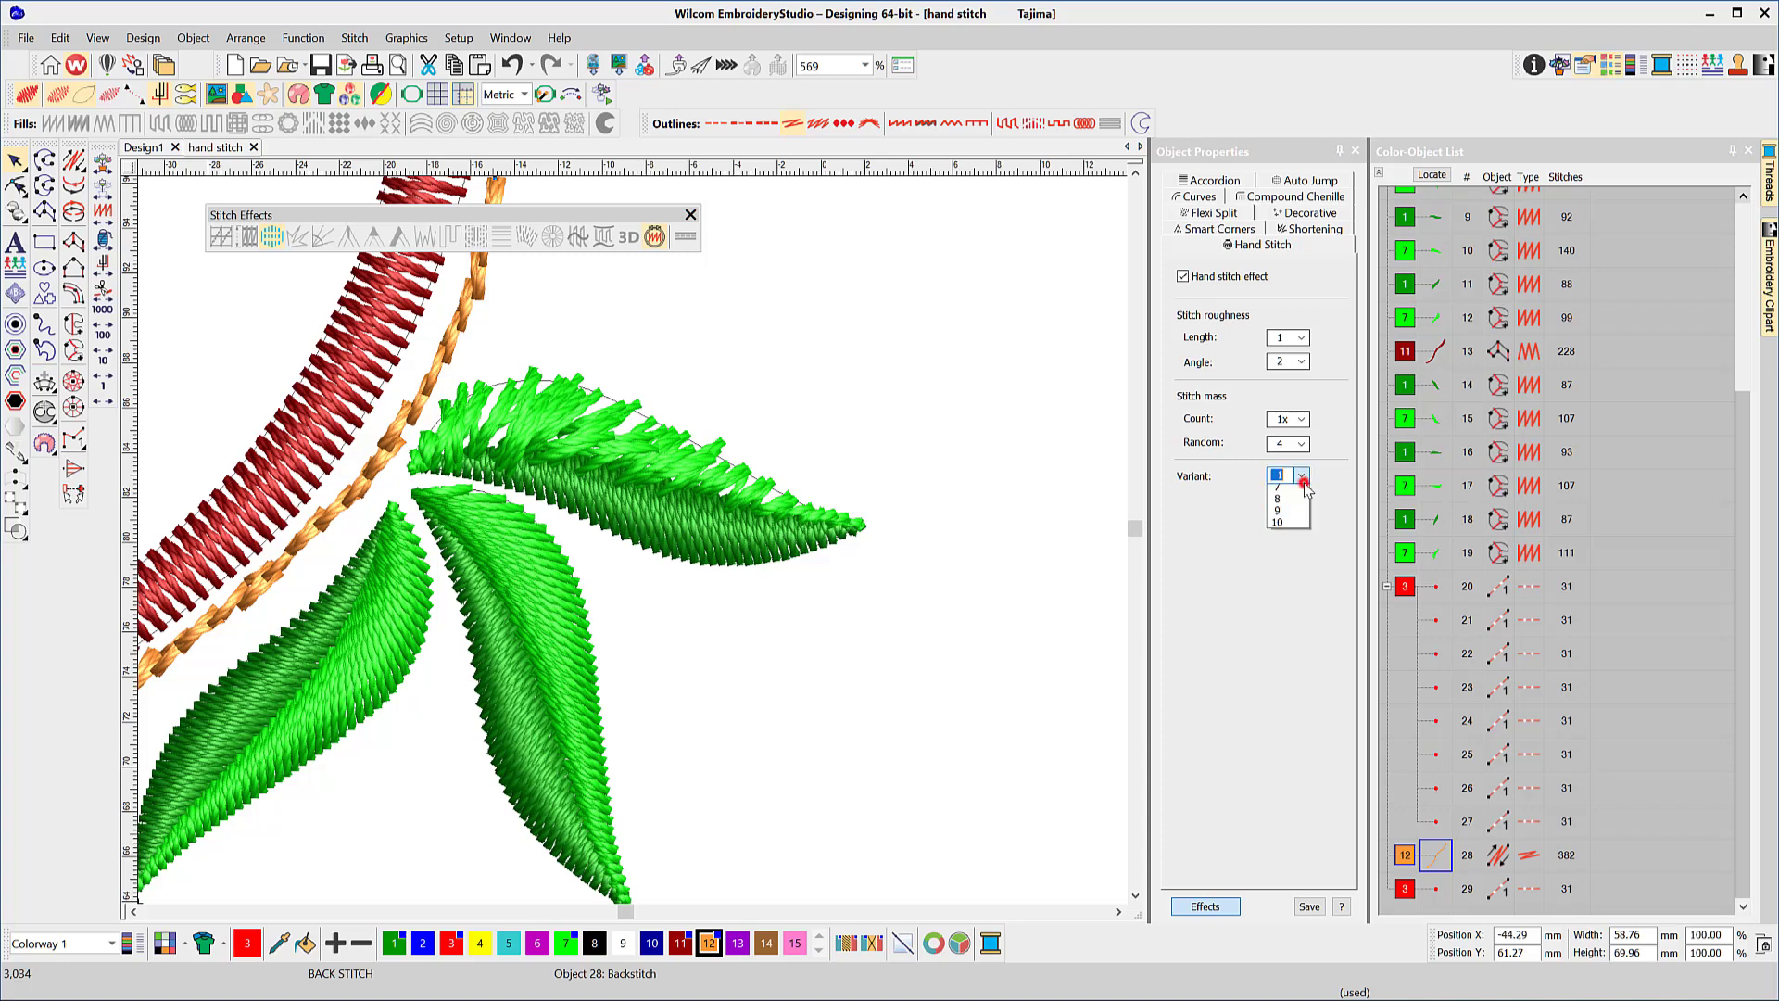
pyautogui.click(1279, 568)
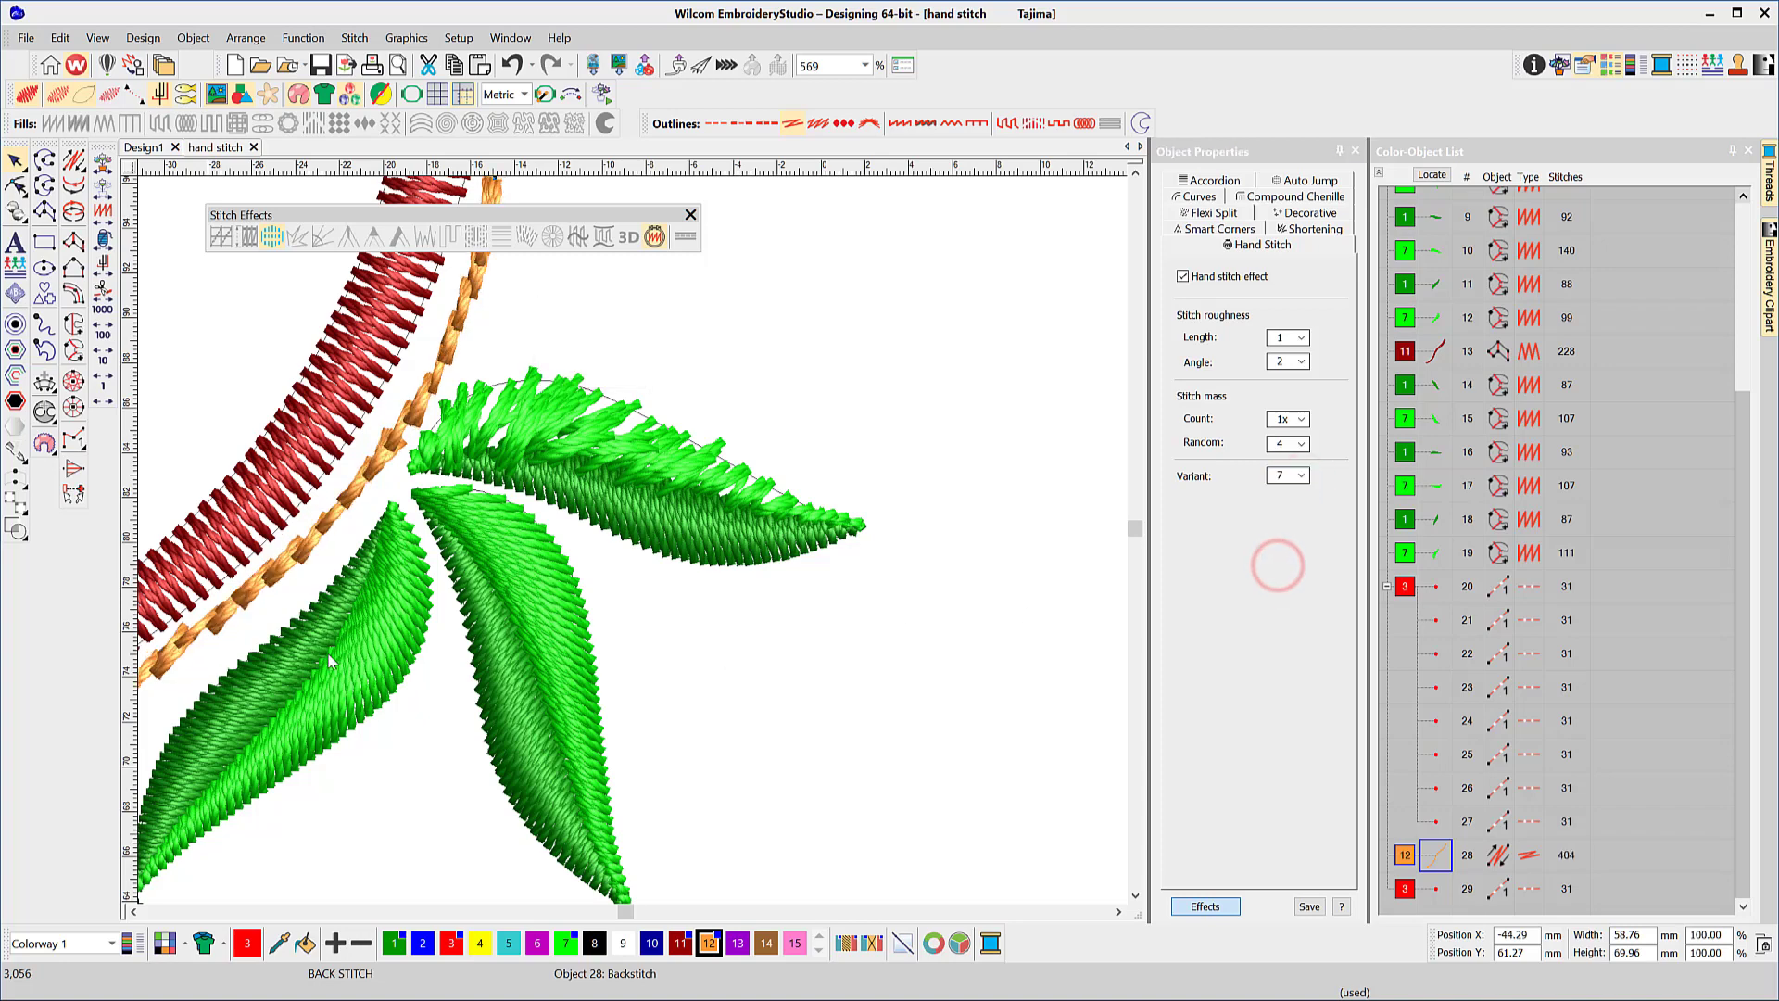
# Apply the hand stitch effect to the dark red zigzag branch running alongside the orange backstitch line
pyautogui.scroll(-2, 268, 607)
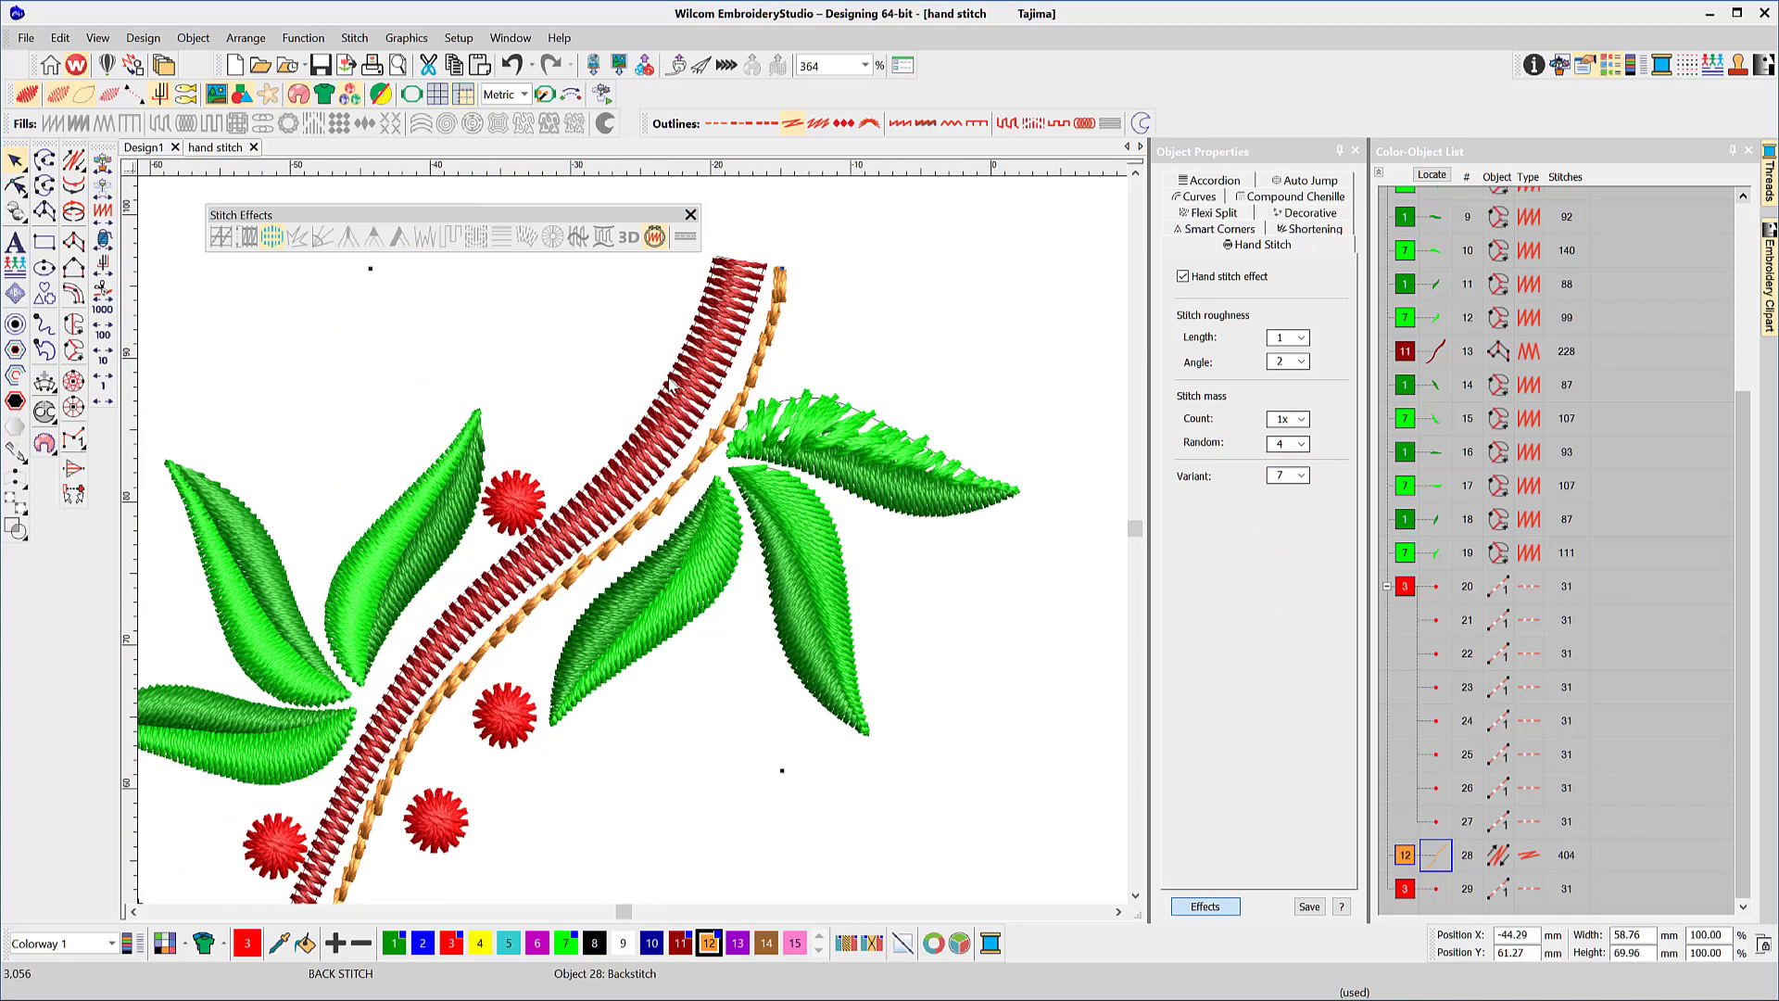
pyautogui.click(669, 387)
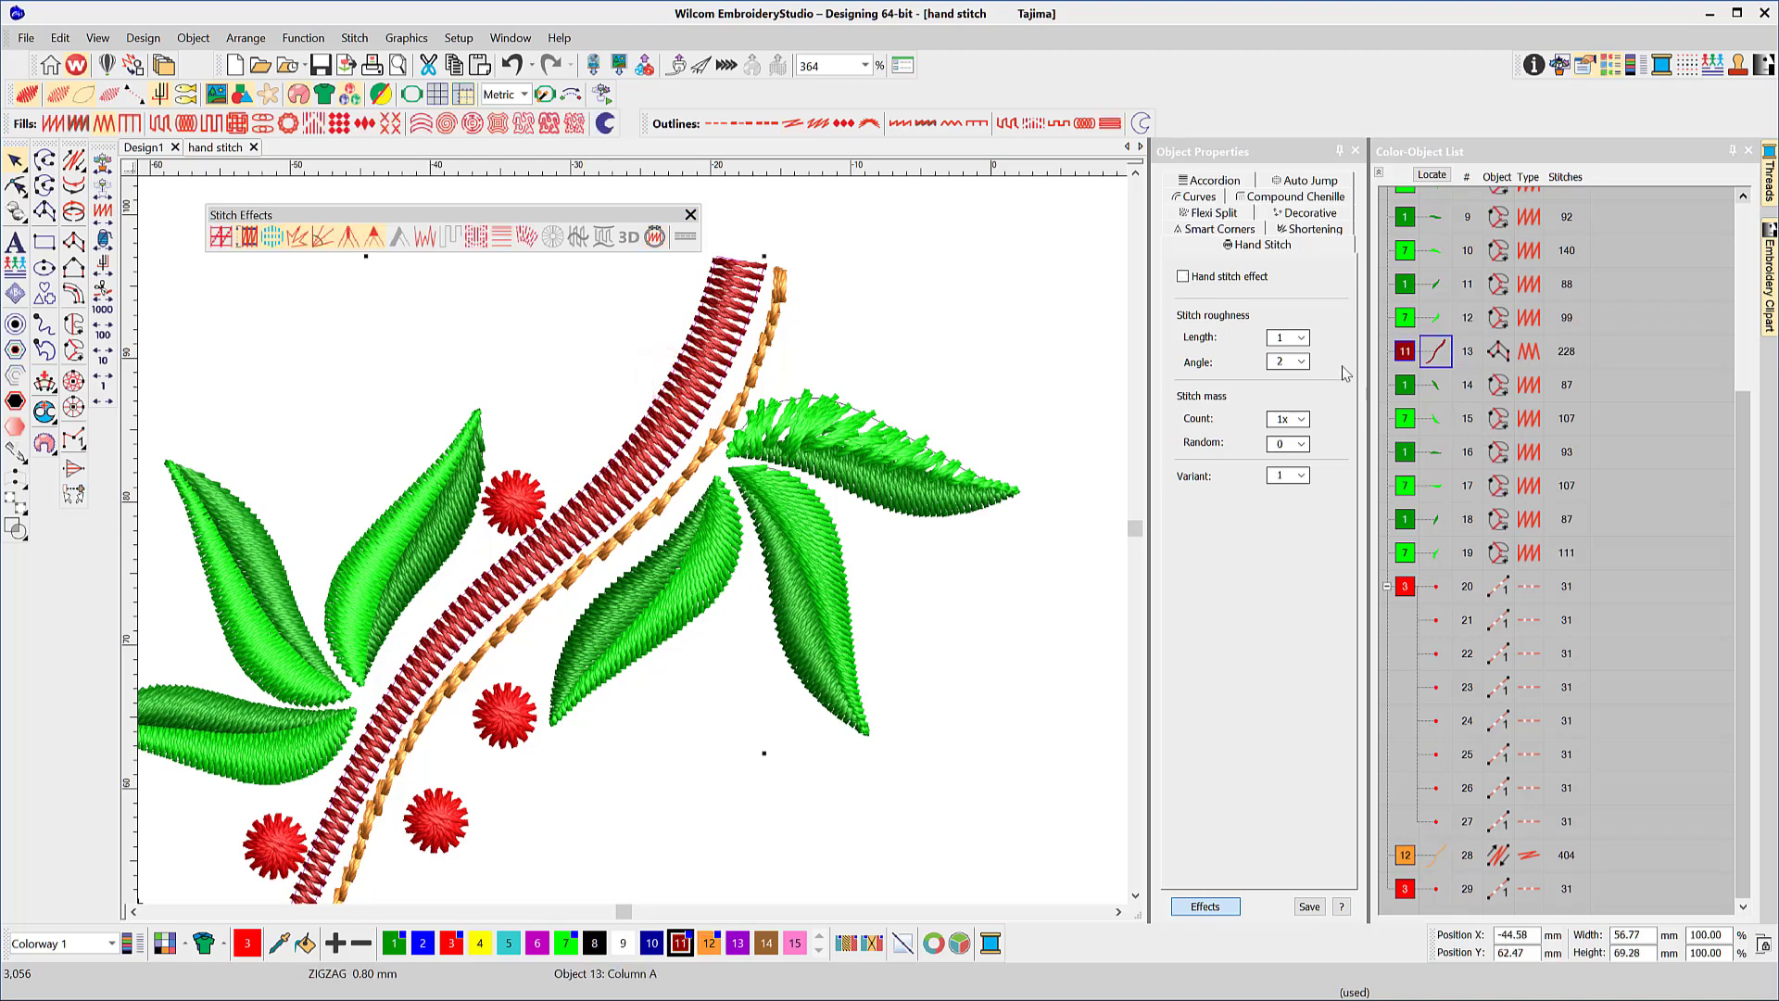
pyautogui.click(1183, 276)
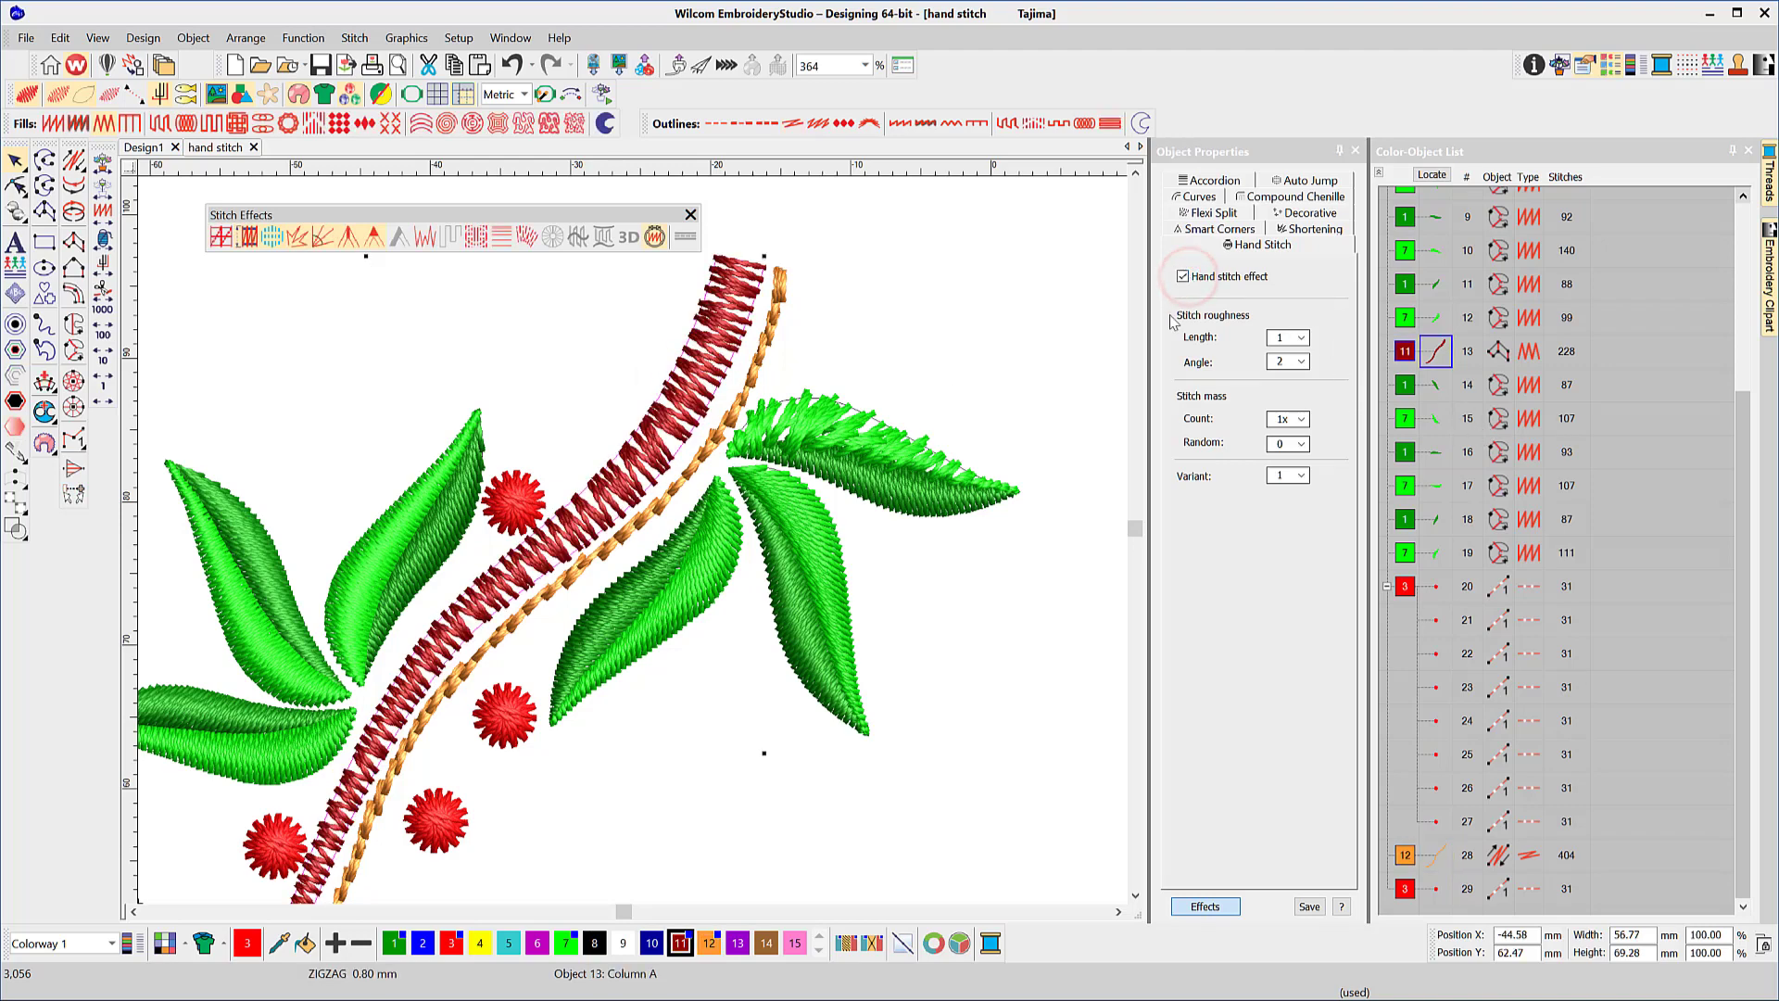
# Apply the hand stitch effect to the uppermost red berry beside the branch and clear the selection
pyautogui.click(526, 508)
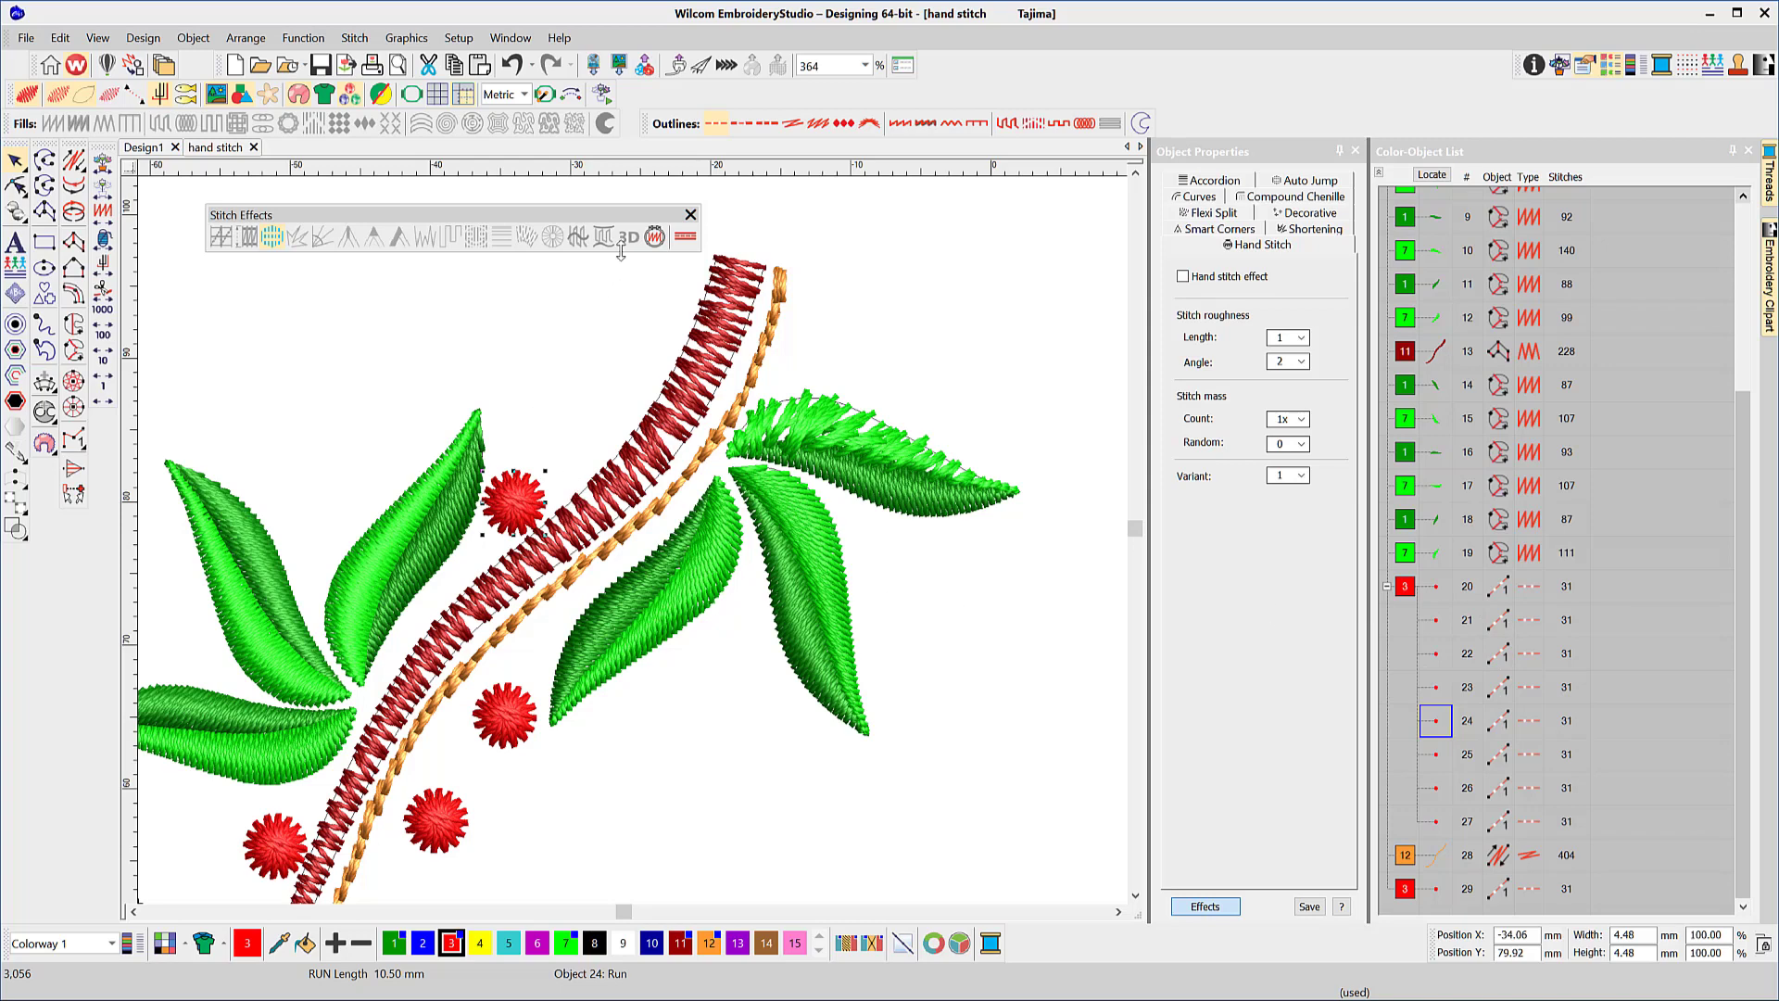
pyautogui.click(654, 238)
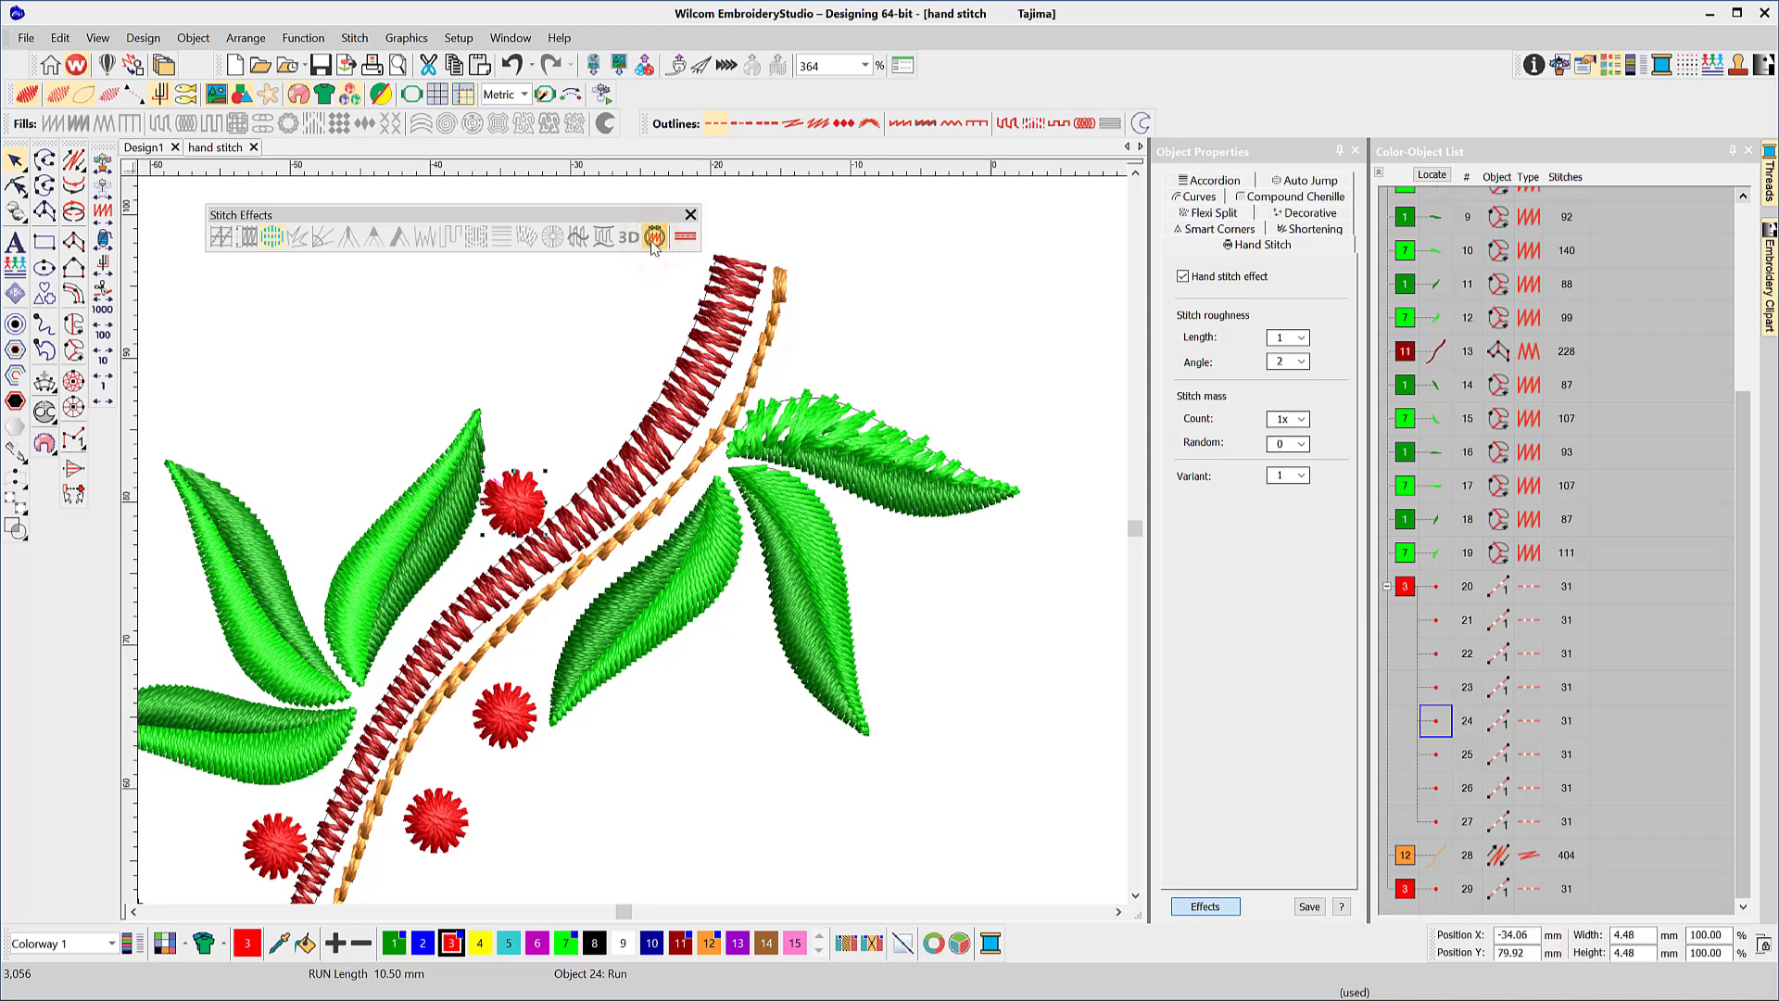
pyautogui.click(595, 352)
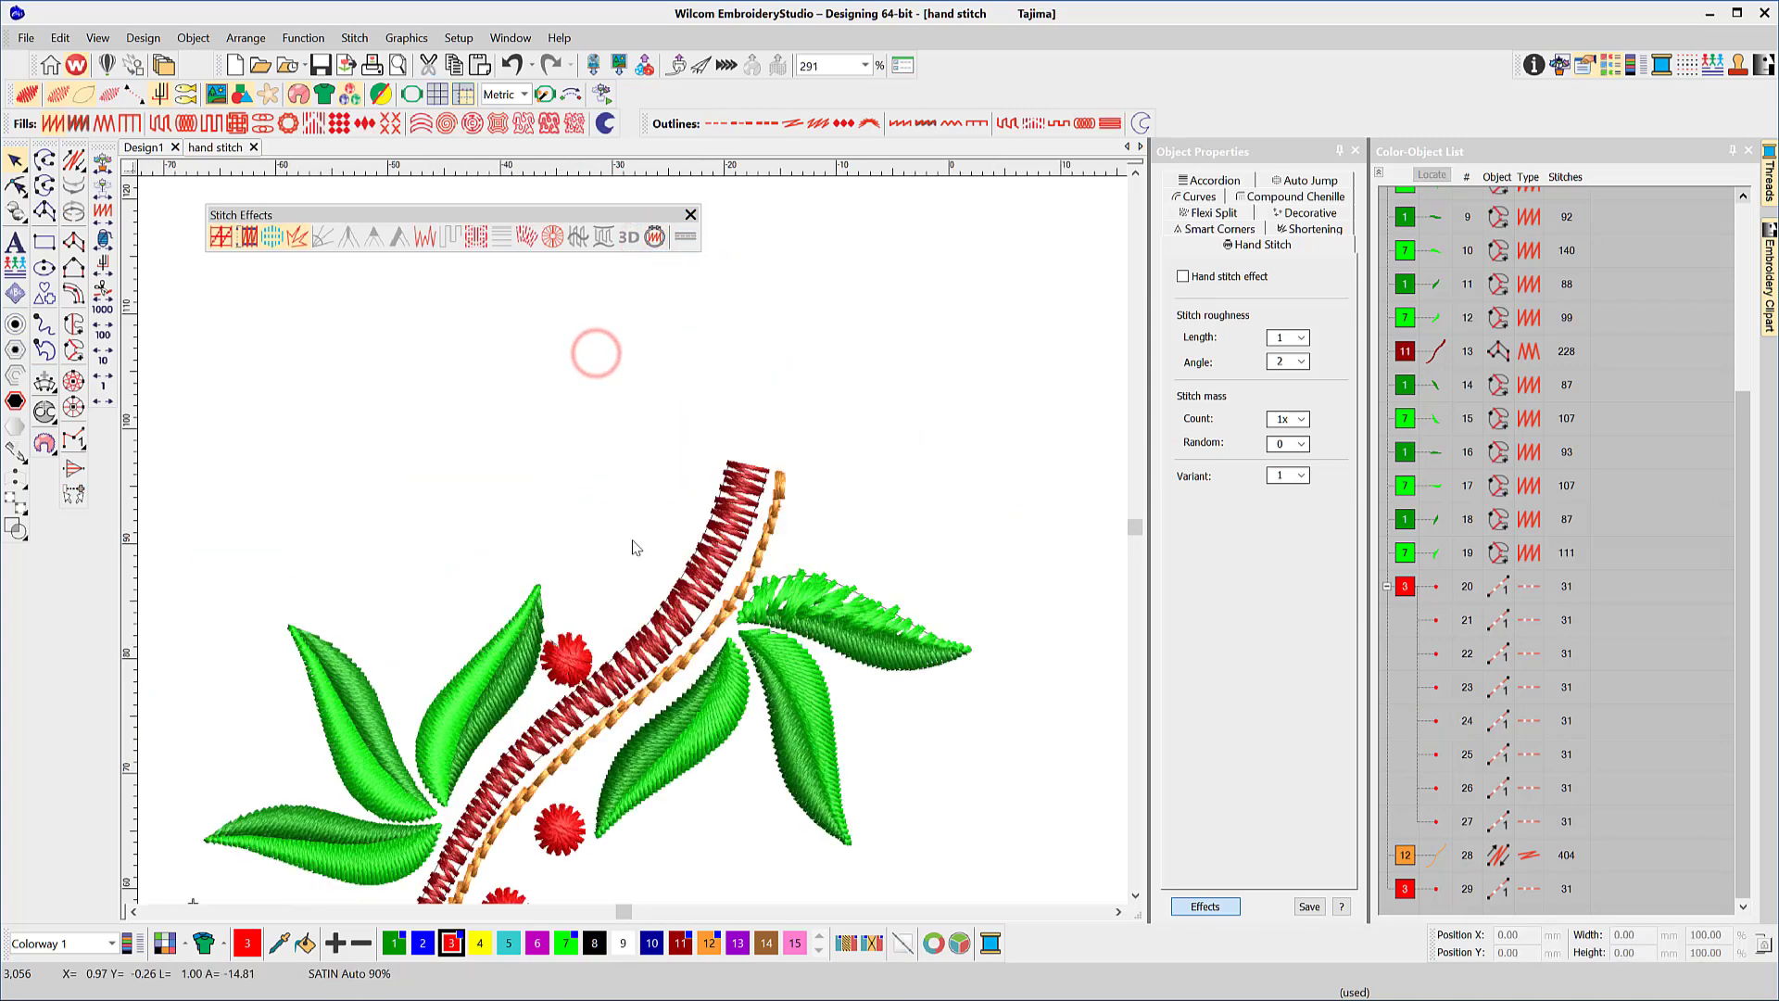
# Give the light green half of the leaf below the hand-stitched one a jagged edge and a hand stitch effect with length roughness 4
pyautogui.scroll(-2, 636, 547)
pyautogui.scroll(2, 803, 741)
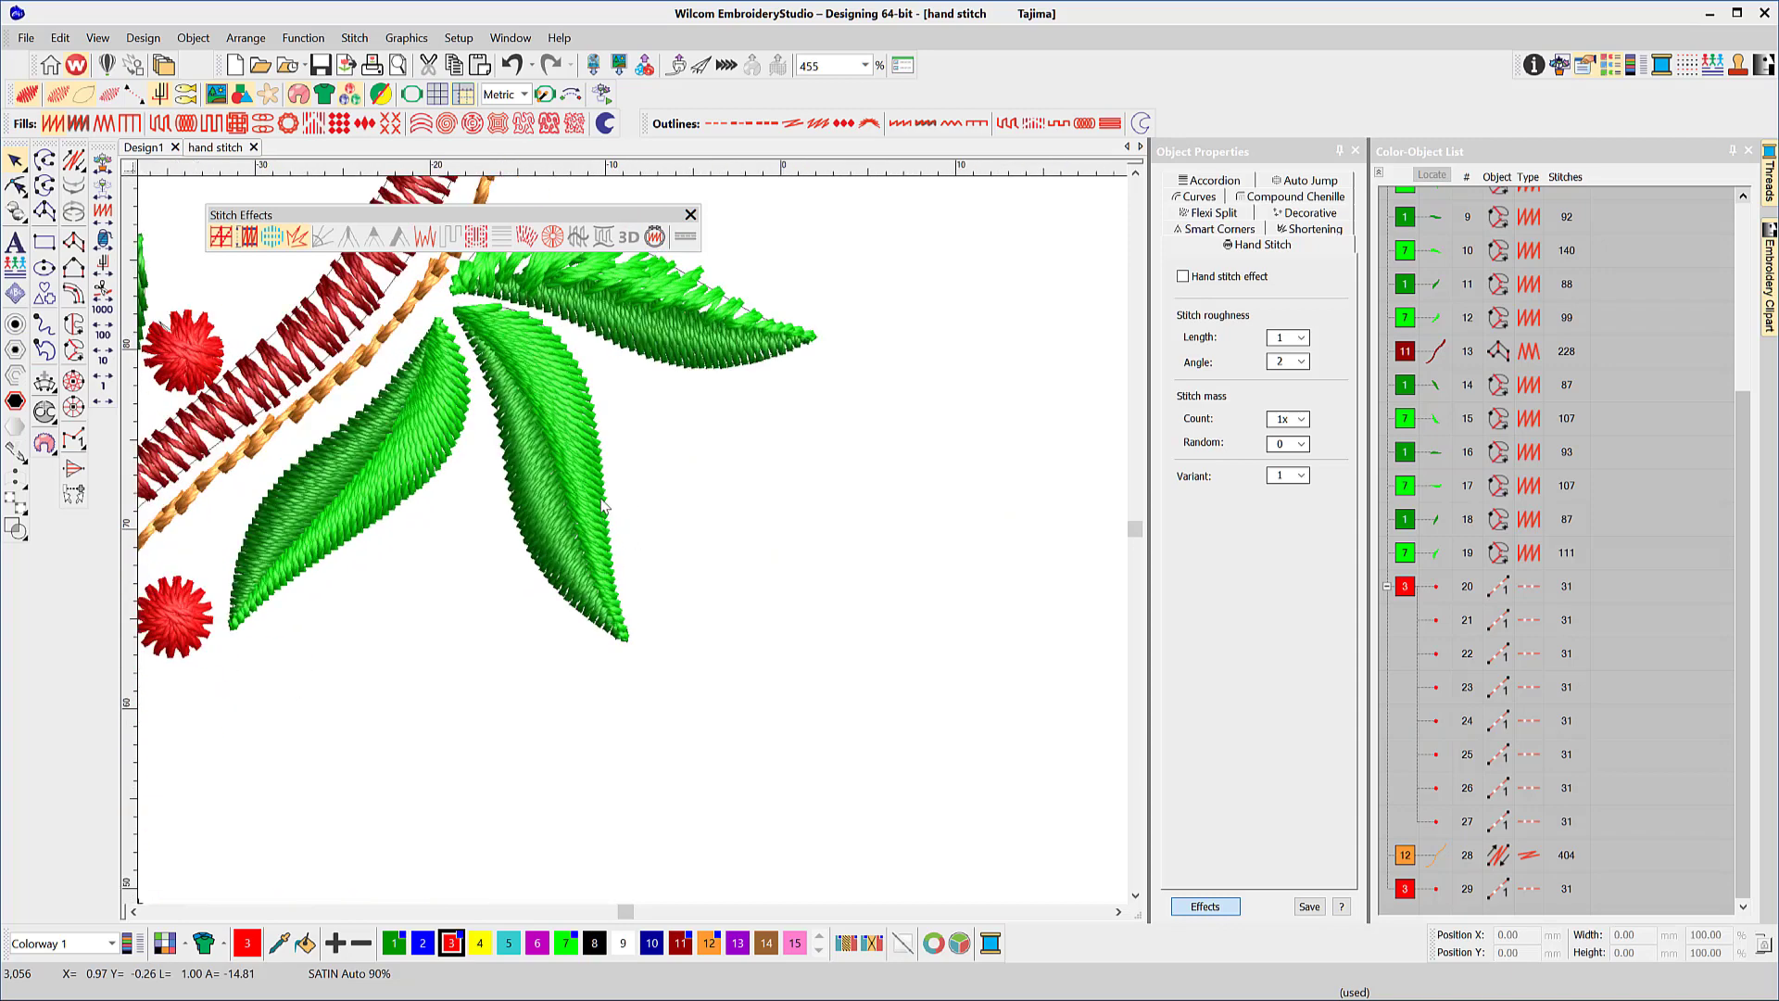
pyautogui.click(602, 505)
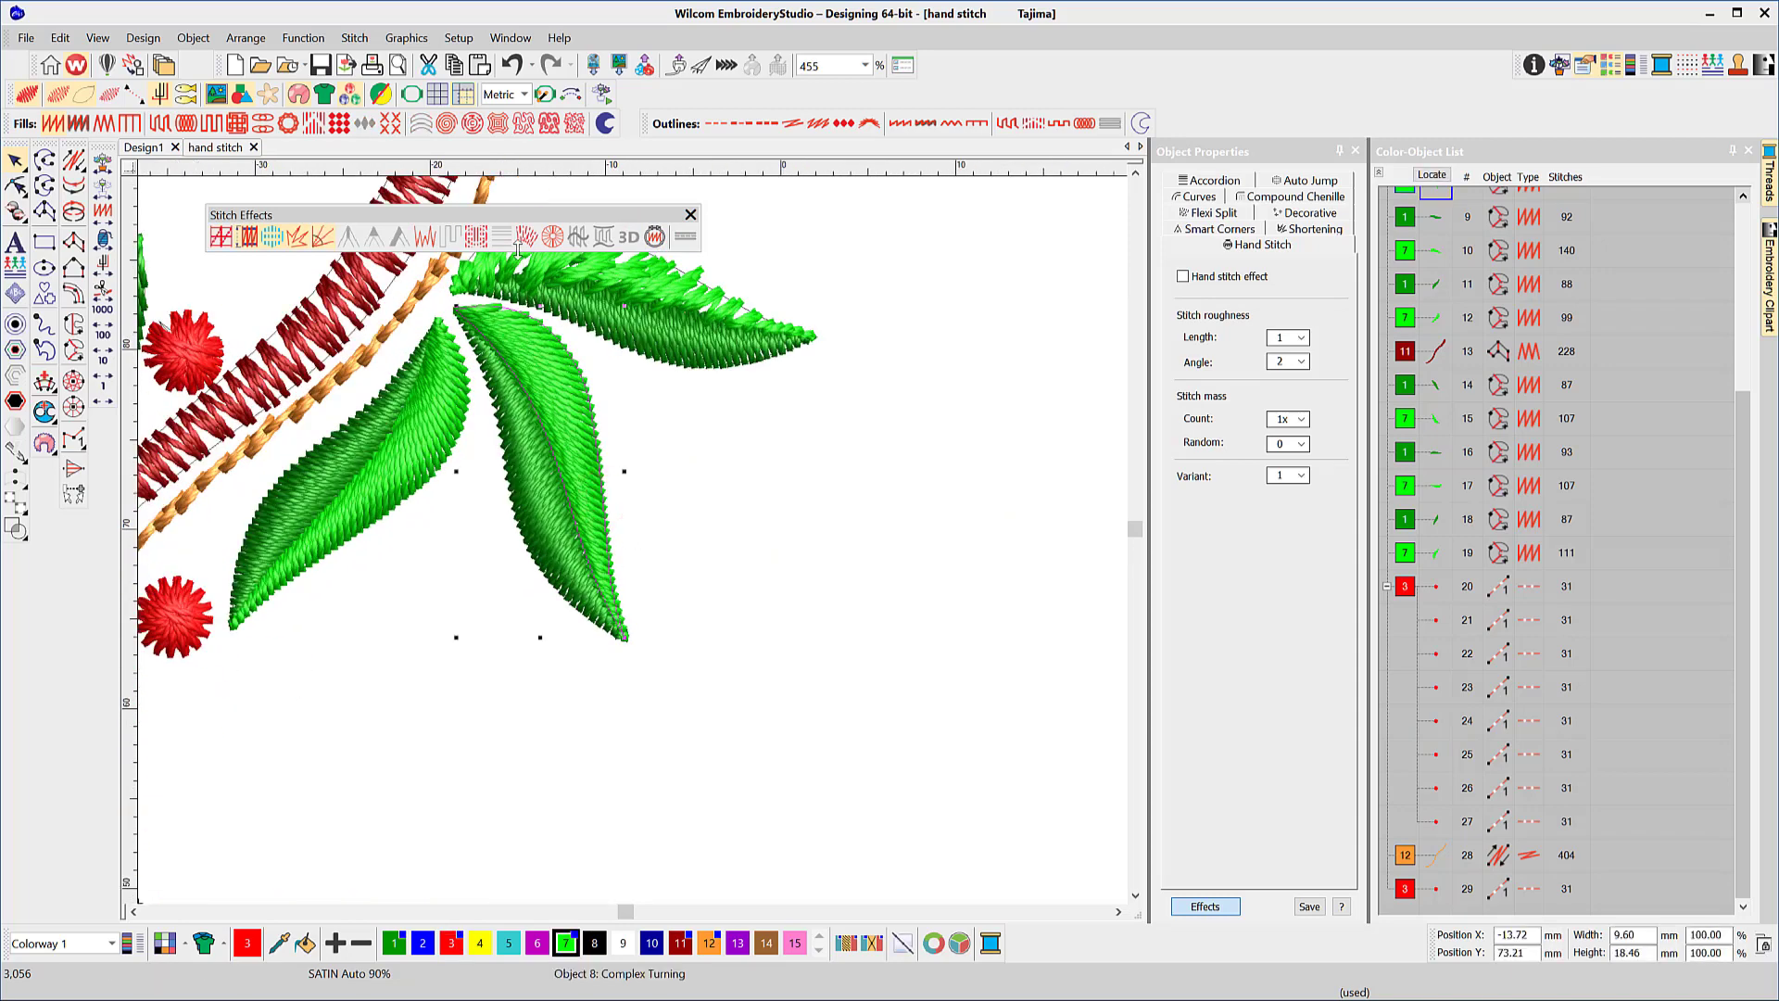
pyautogui.click(424, 237)
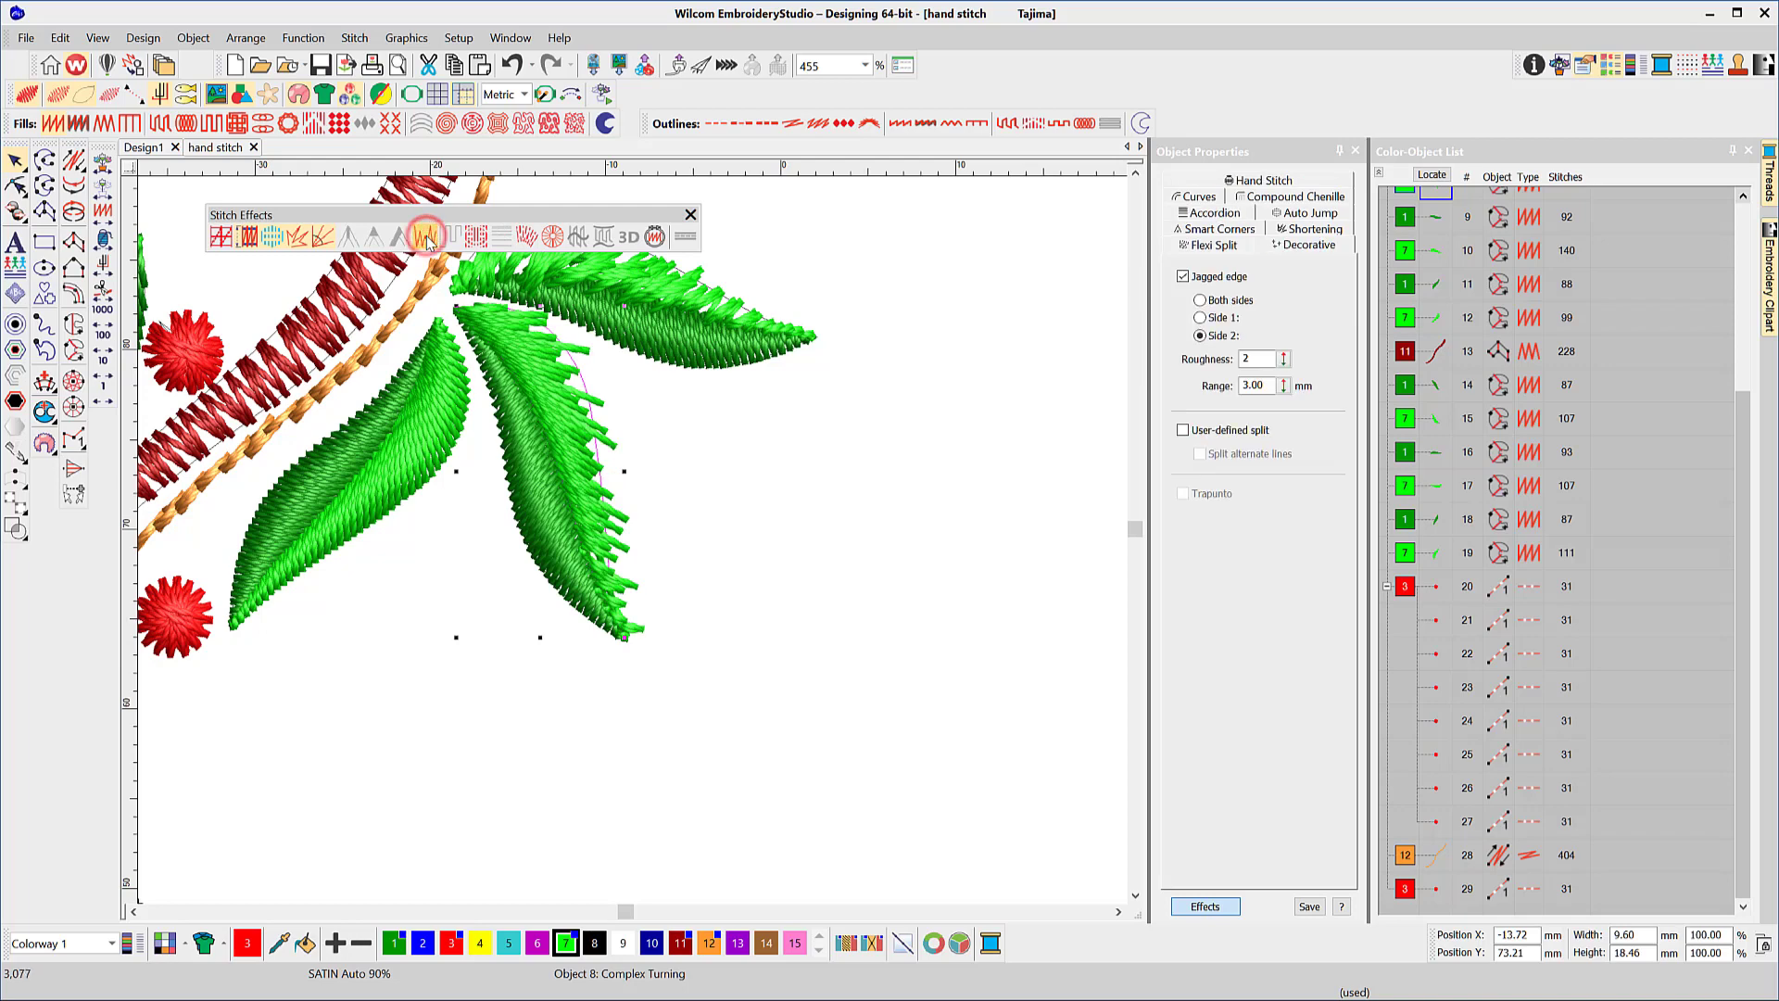
pyautogui.click(654, 238)
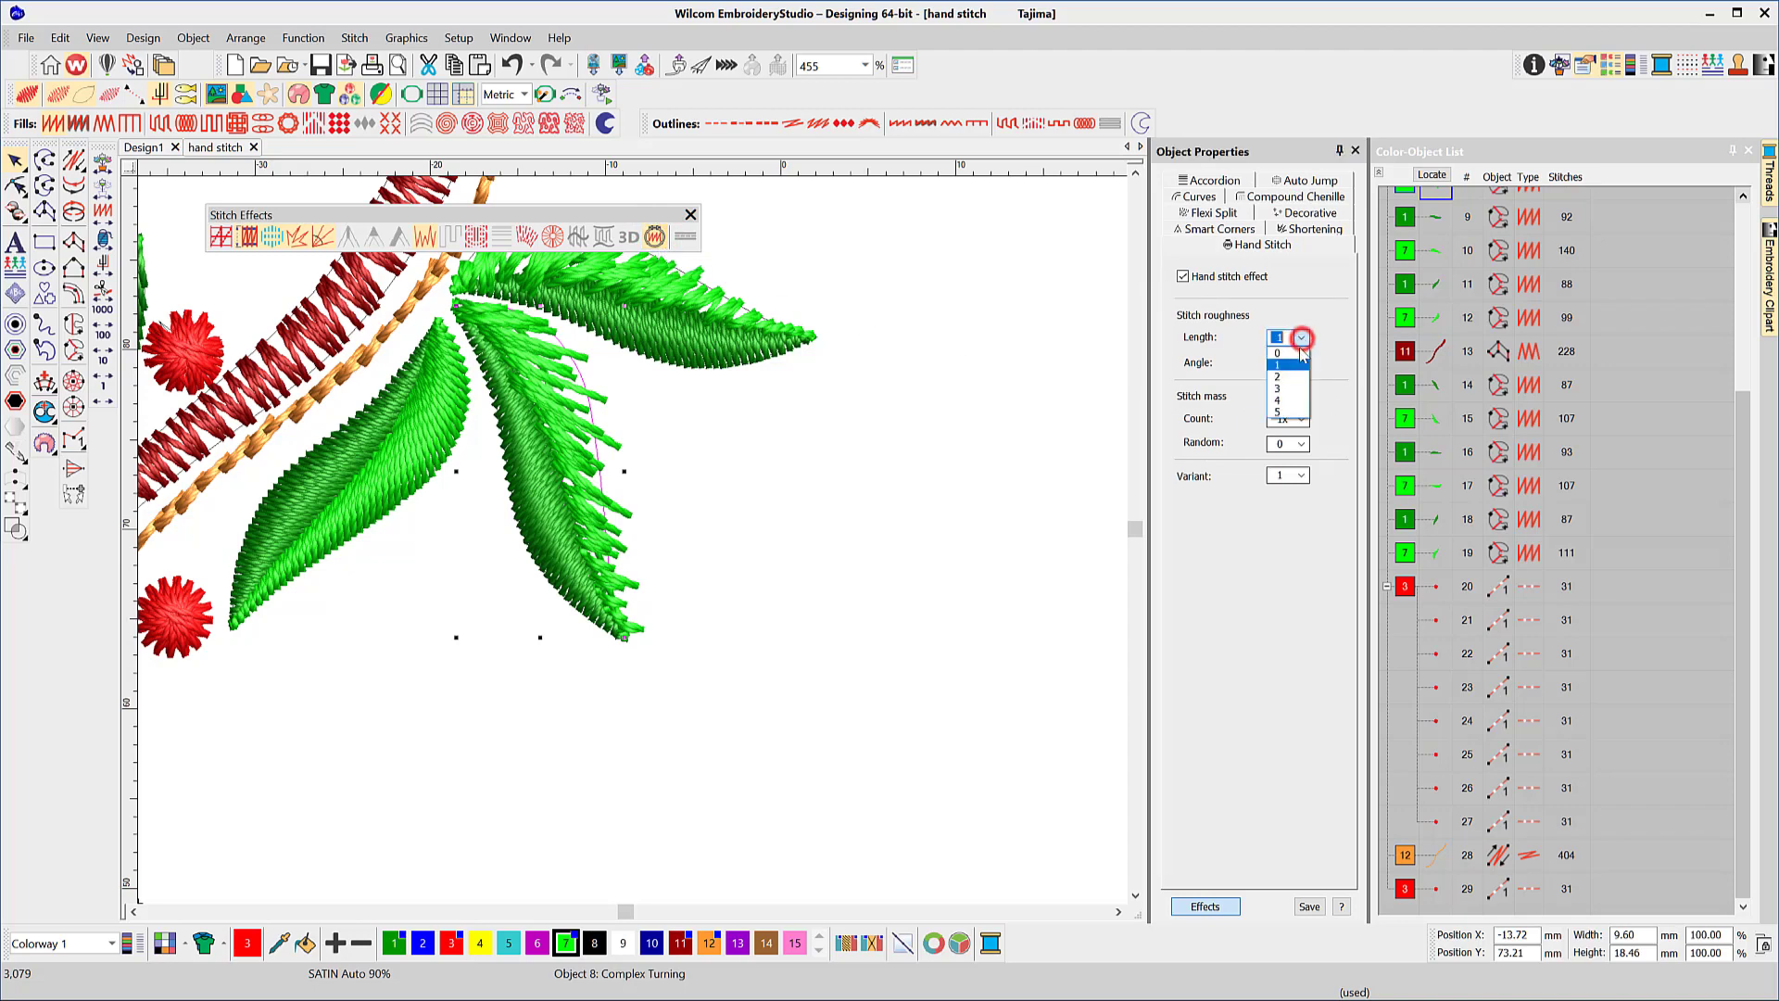
pyautogui.click(1279, 400)
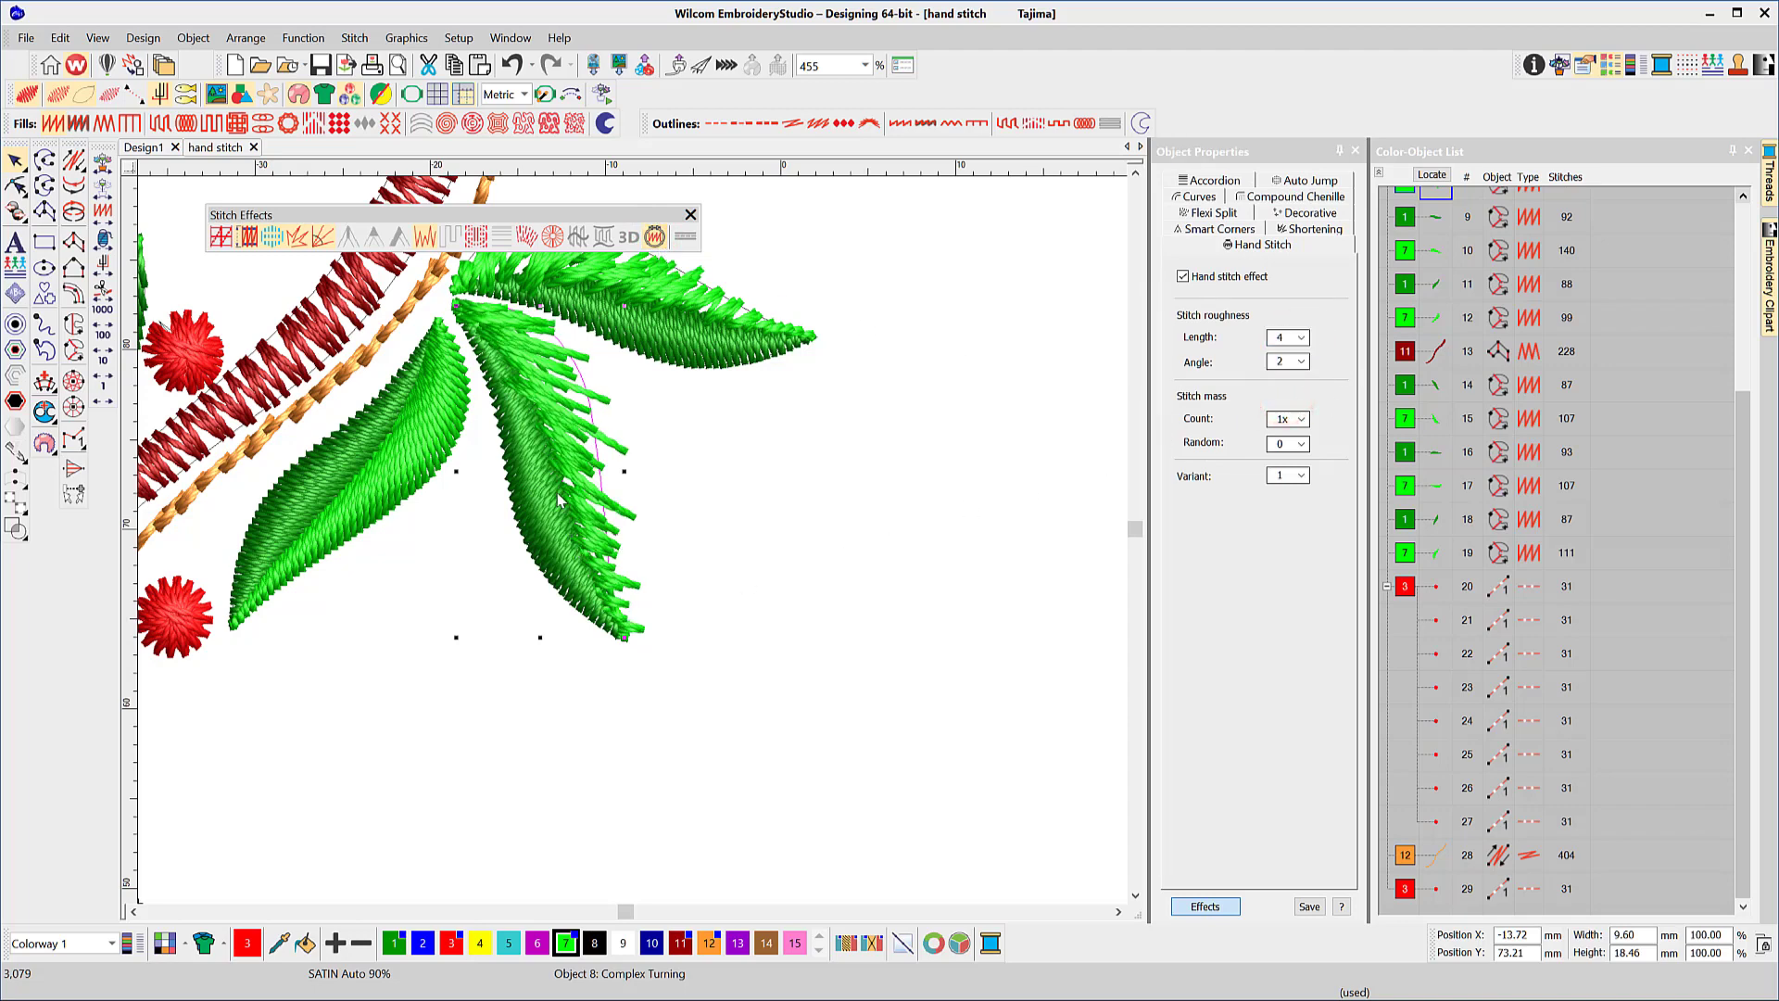
# Select all objects in the design and apply the hand stitch effect to the whole selection
pyautogui.scroll(-5, 557, 493)
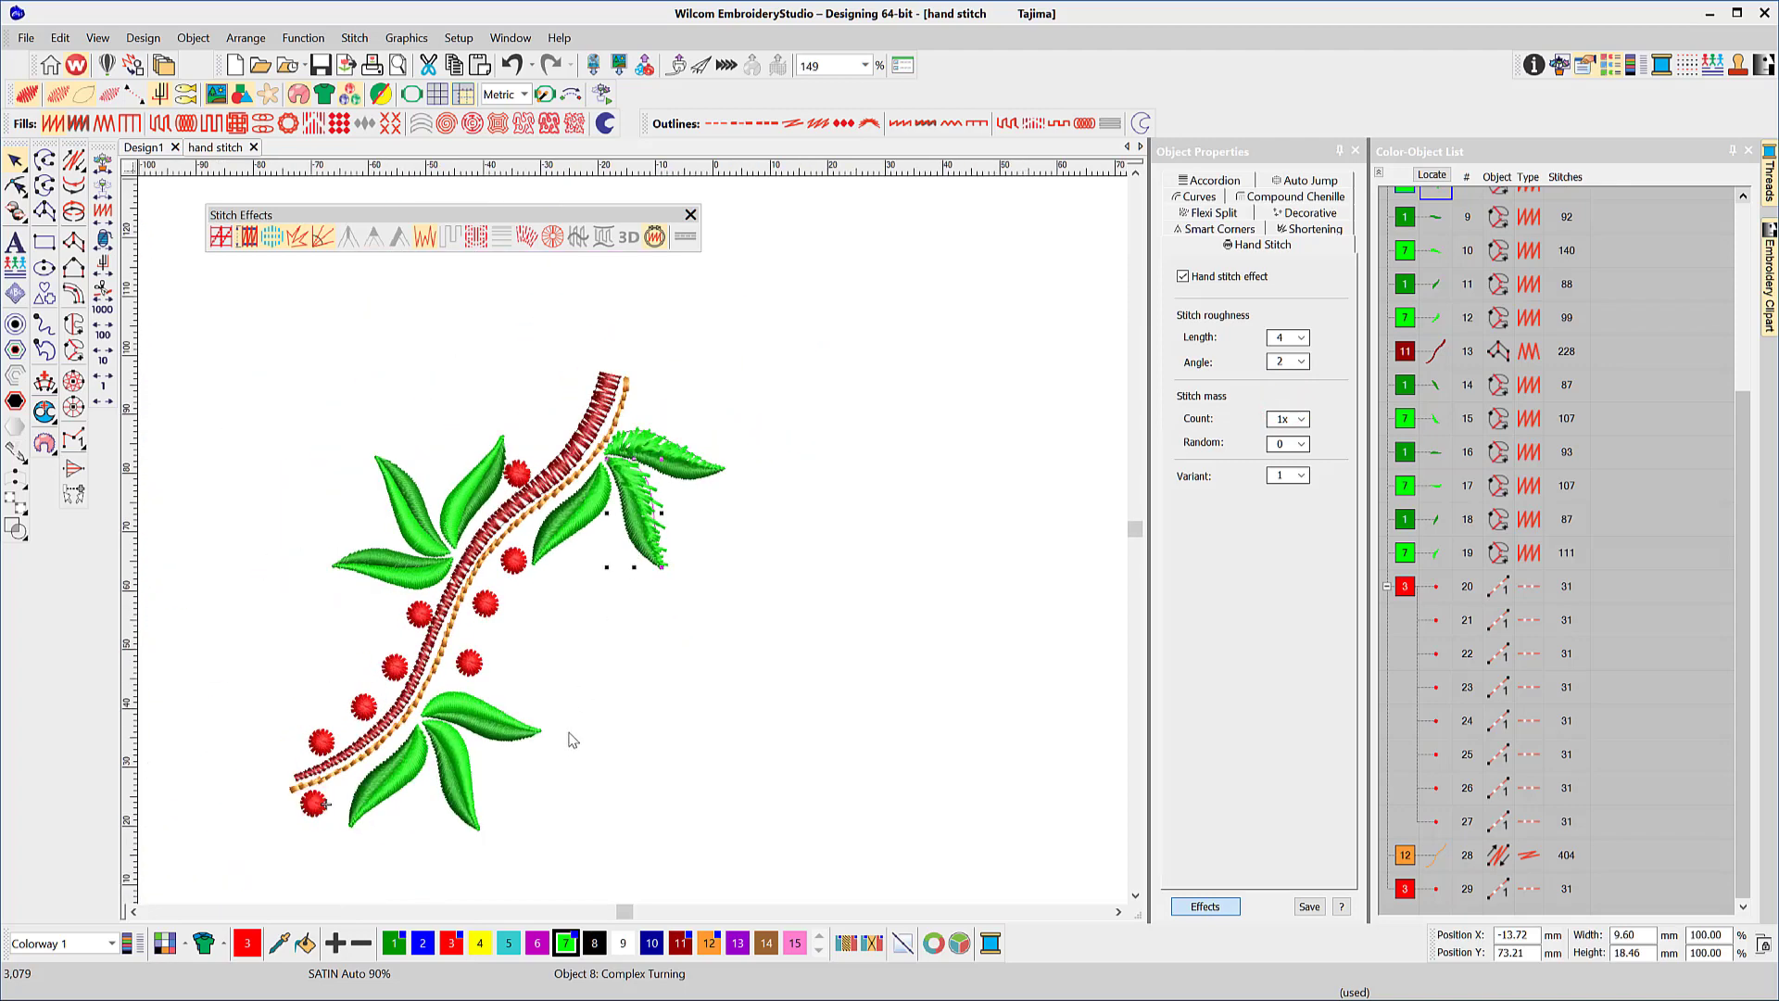
pyautogui.hotkey('ctrl', 'a')
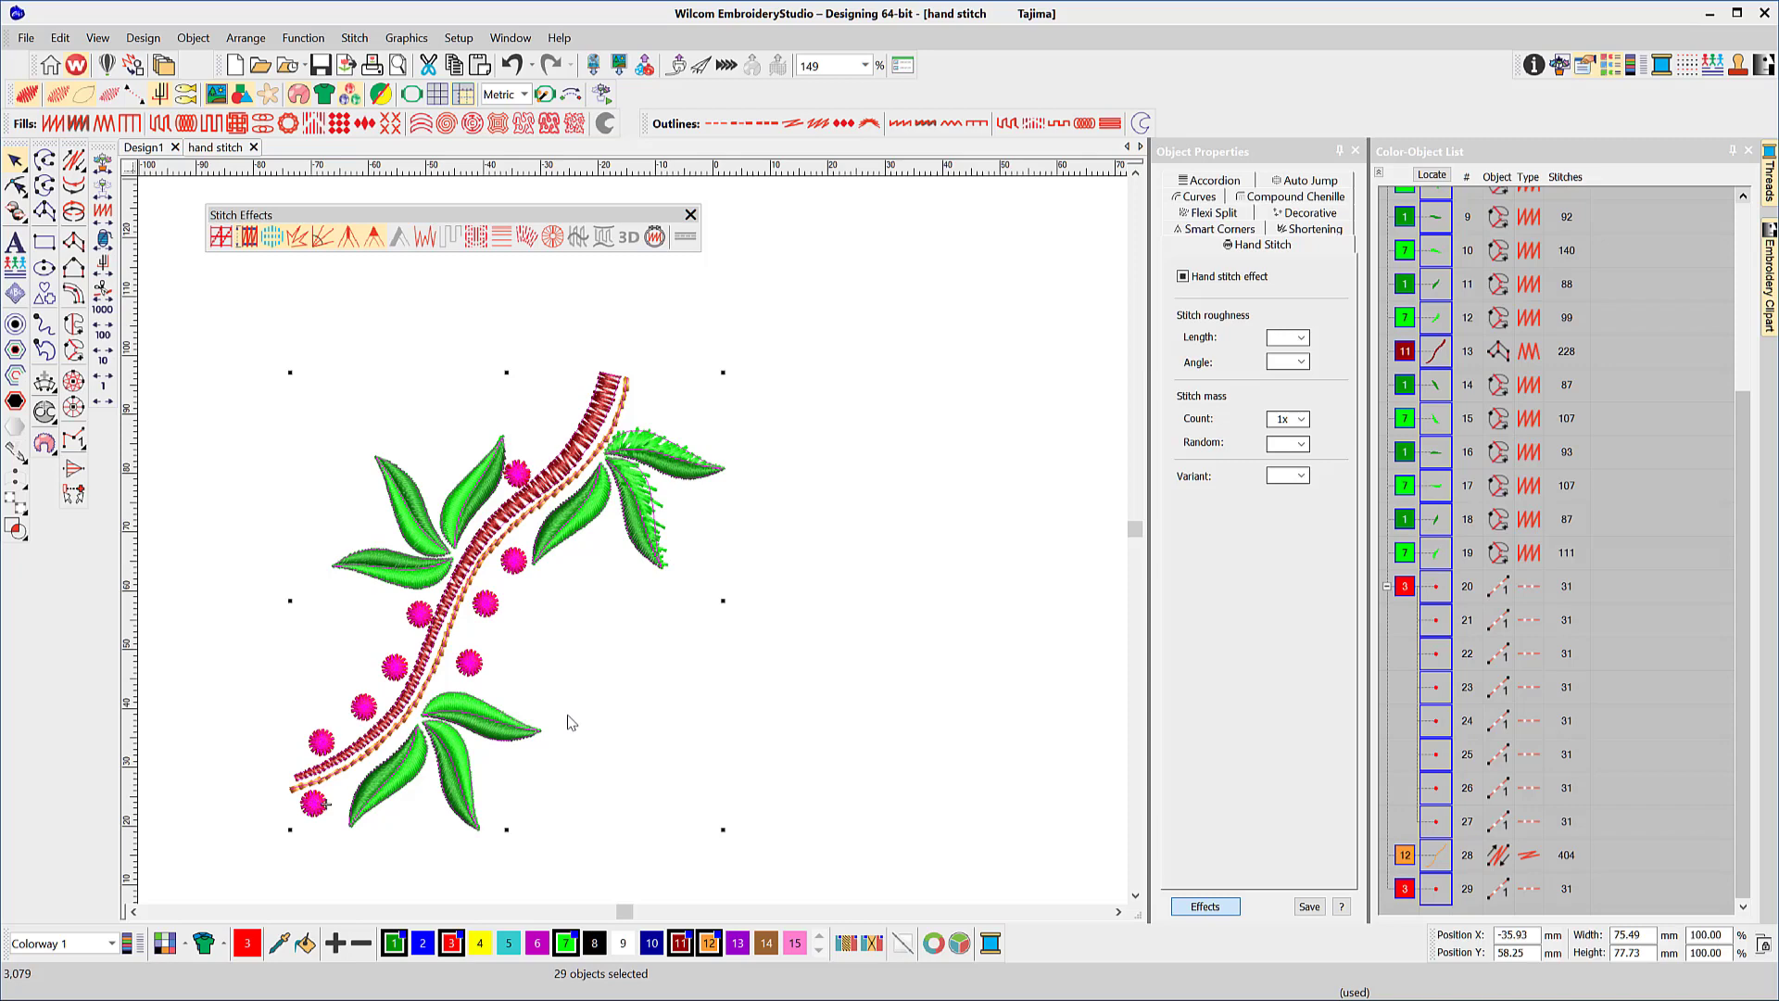
pyautogui.click(654, 237)
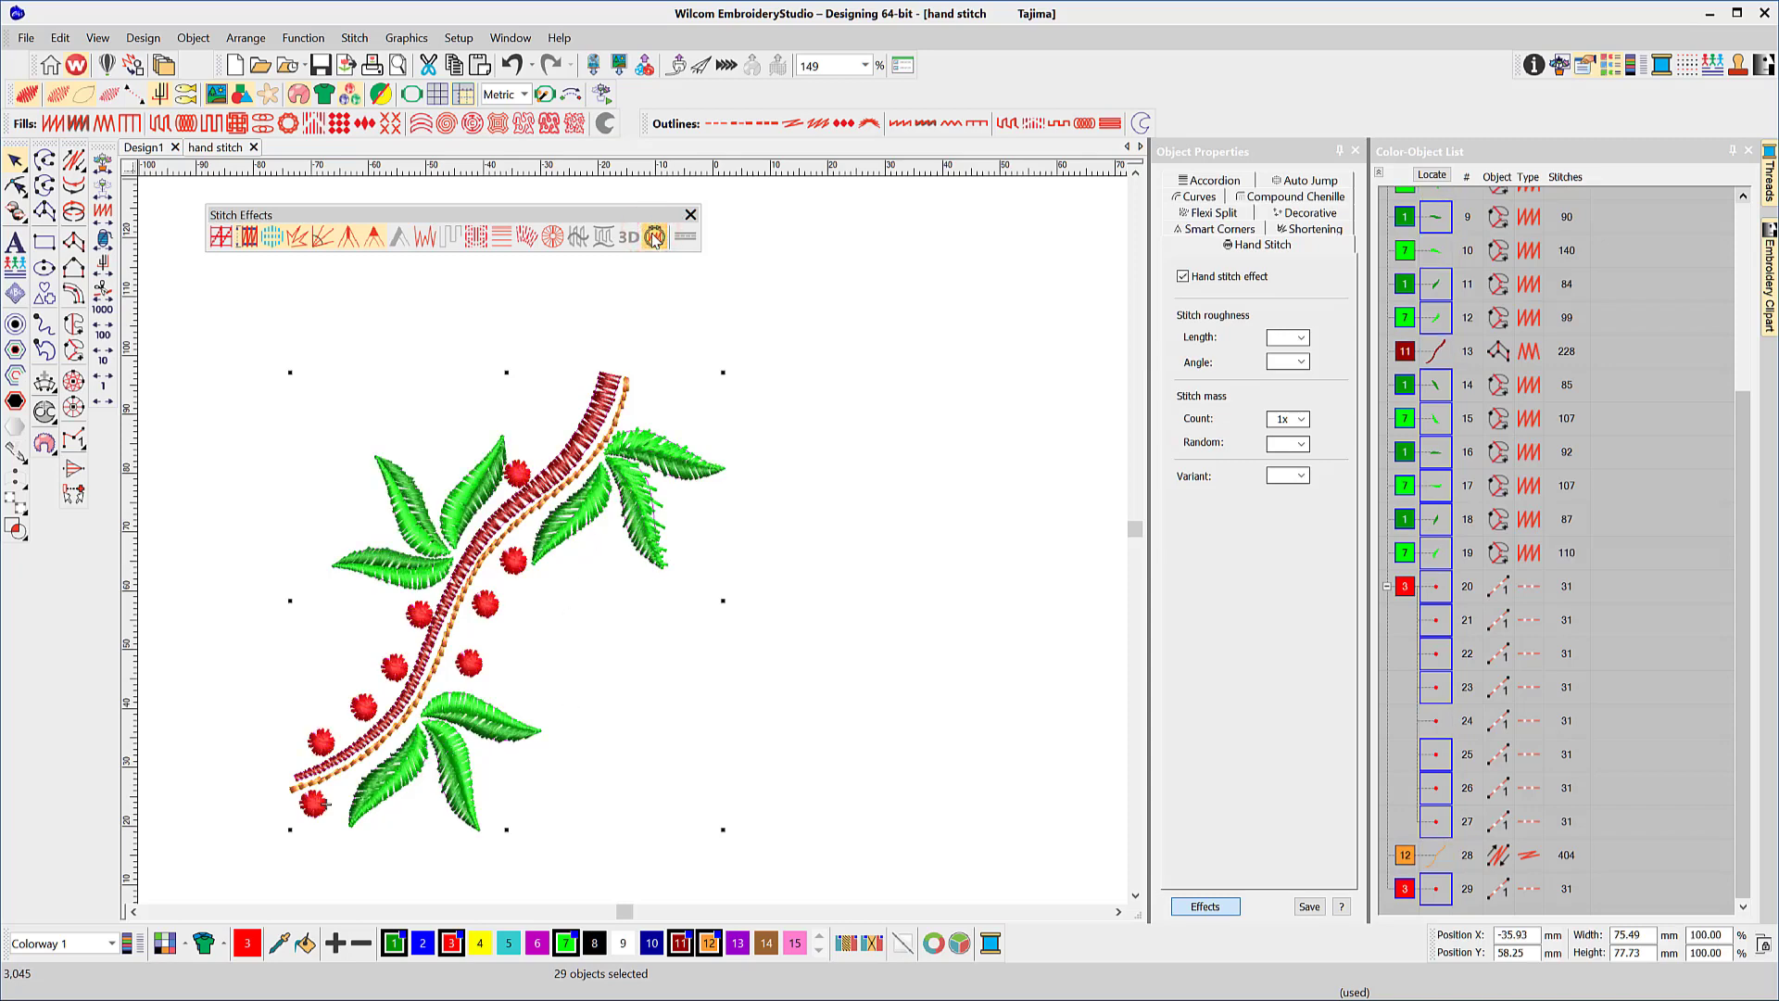
pyautogui.scroll(2, 633, 546)
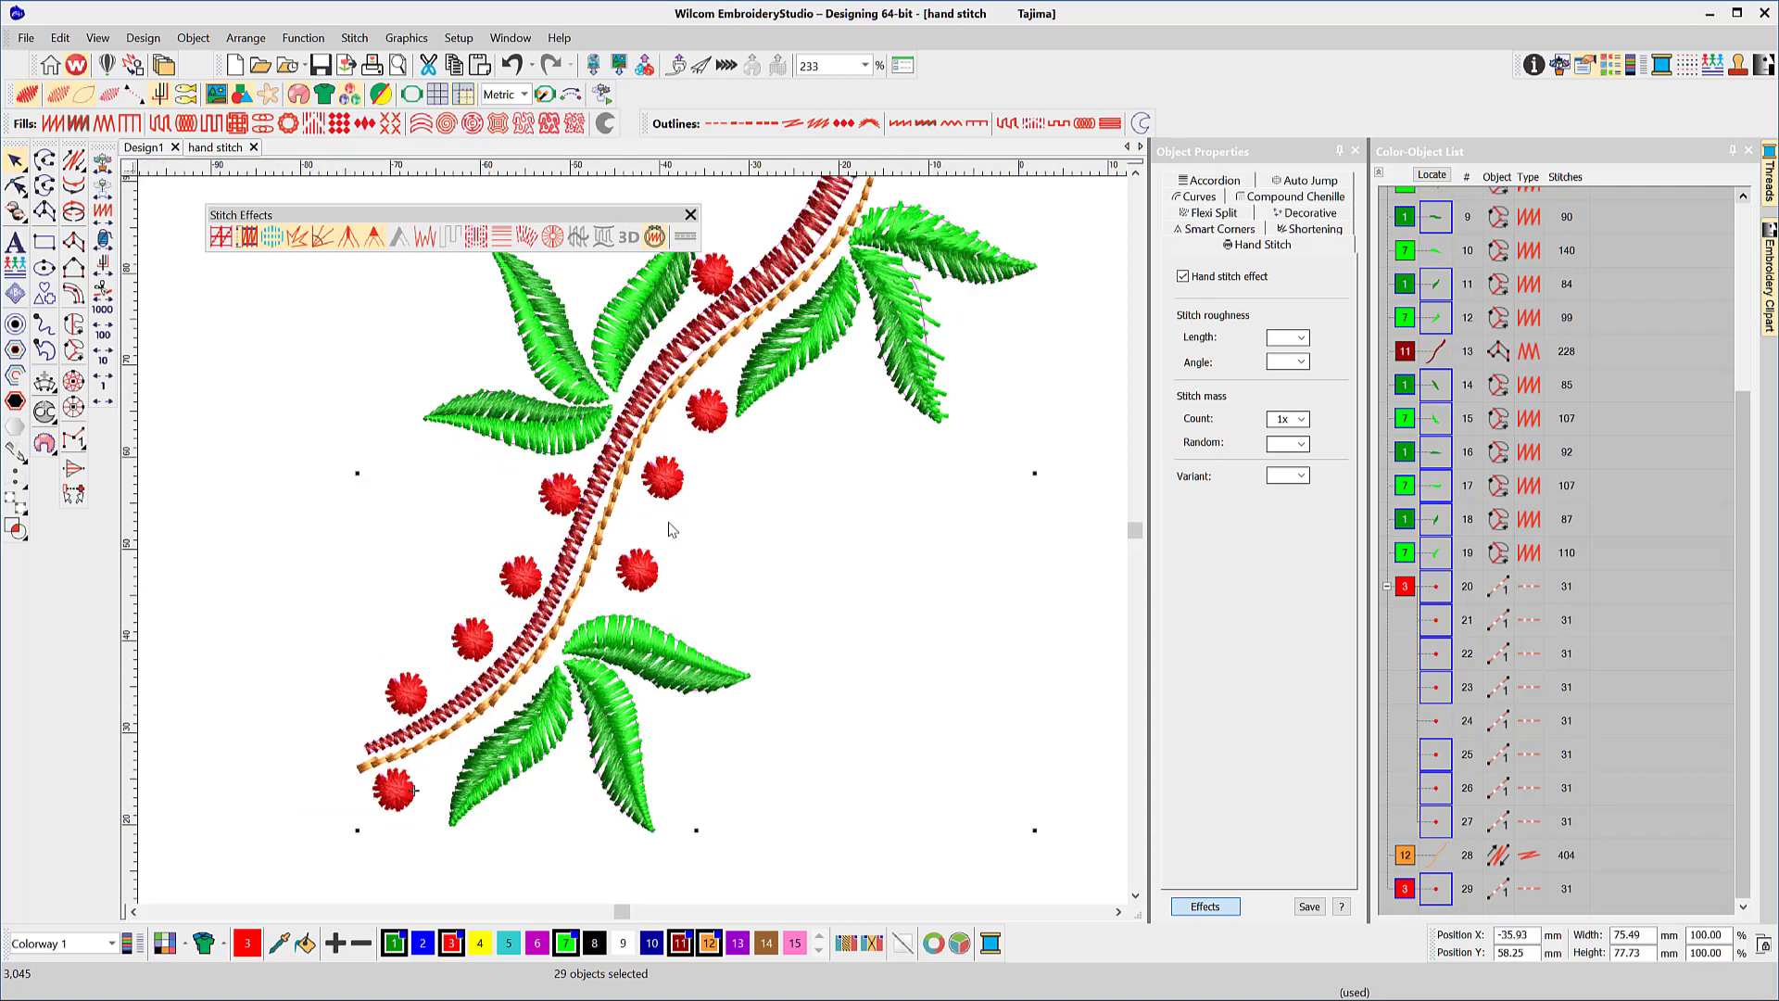